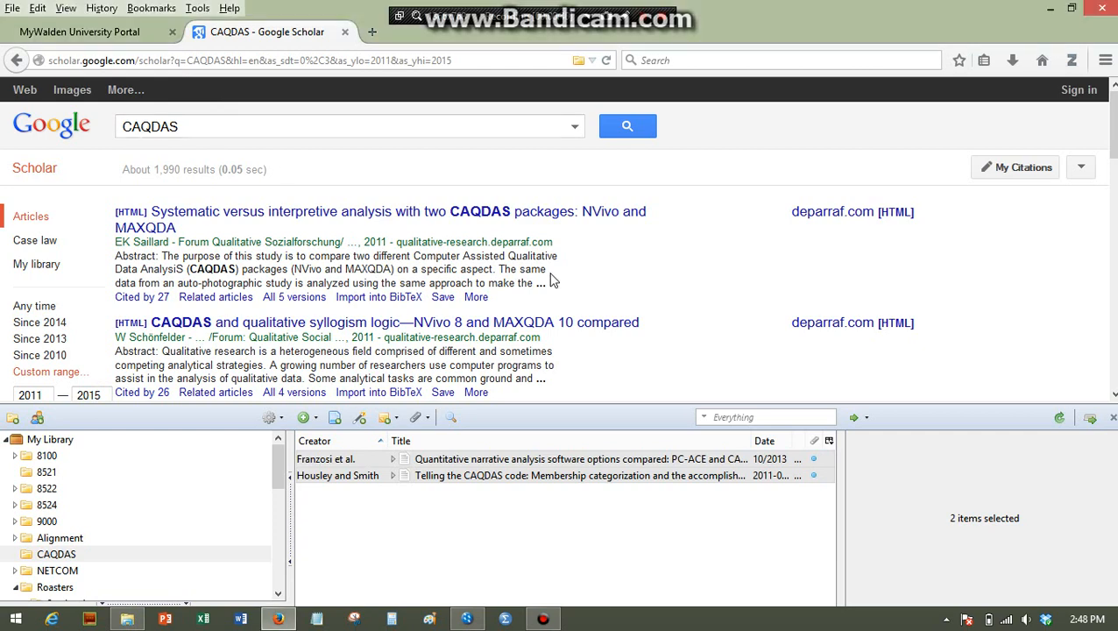
Open the "Find at Walden" link of the article "Quantitative narrative analysis software options compared" in a new tab and switch to it.
{"action": "scroll", "coordinate": [543, 280], "scroll_direction": "down", "scroll_amount": 3}
{"action": "scroll", "coordinate": [523, 280], "scroll_direction": "down", "scroll_amount": 3}
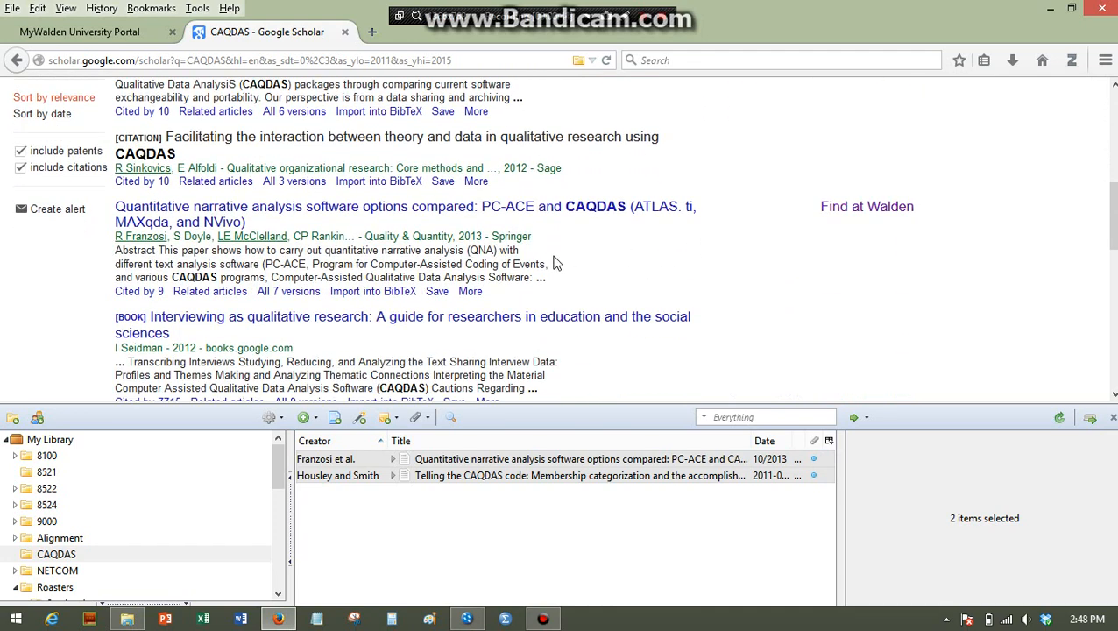
{"action": "right_click", "coordinate": [883, 216]}
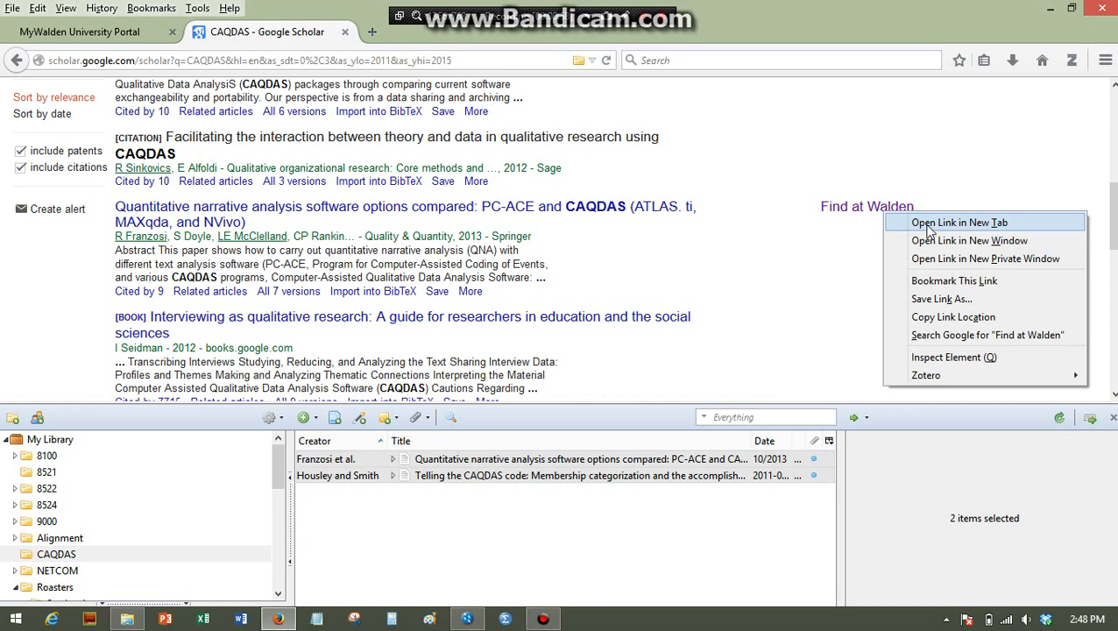
{"action": "left_click", "coordinate": [959, 223]}
{"action": "left_click", "coordinate": [399, 38]}
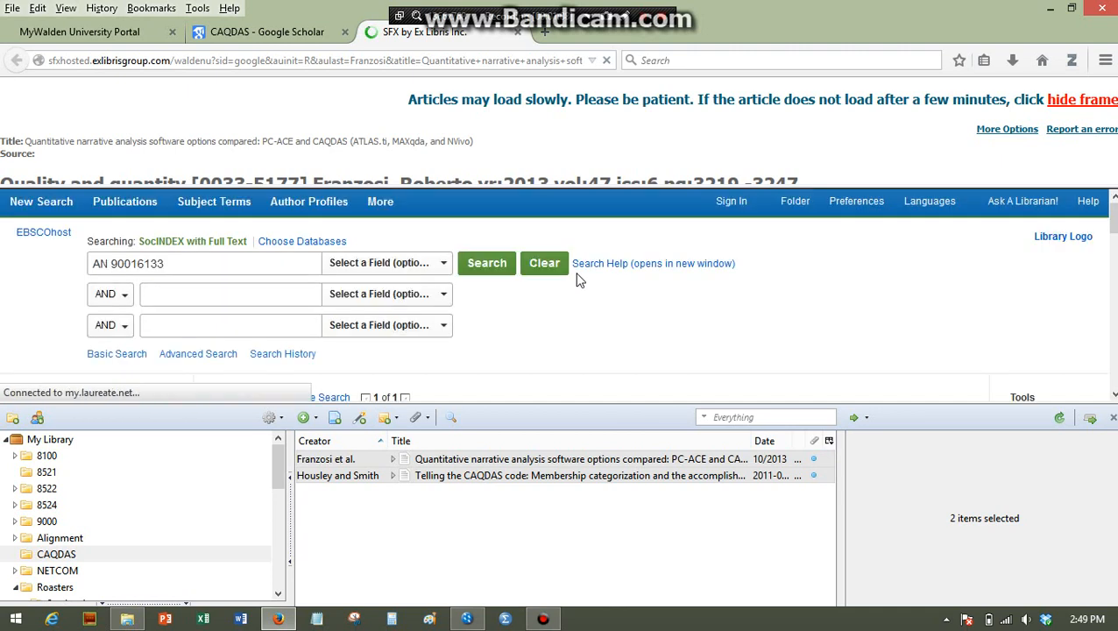
Enlarge the article page area above the Zotero pane and open the article's PDF full text.
{"action": "scroll", "coordinate": [585, 320], "scroll_direction": "down", "scroll_amount": 3}
{"action": "scroll", "coordinate": [590, 329], "scroll_direction": "down", "scroll_amount": 1}
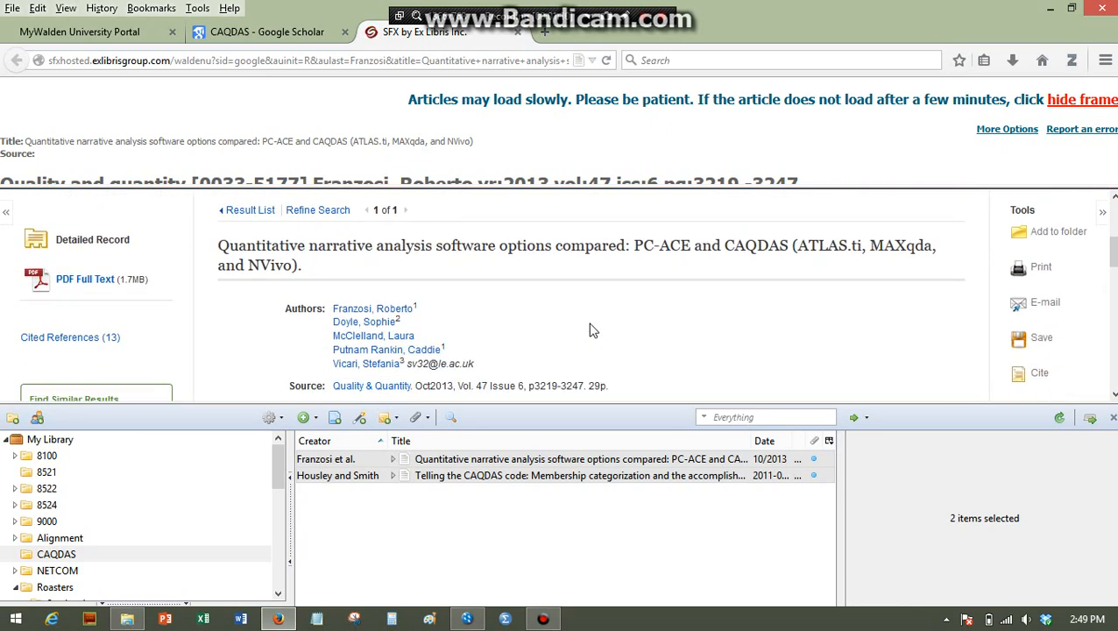
{"action": "left_click_drag", "start_coordinate": [606, 404], "coordinate": [600, 491]}
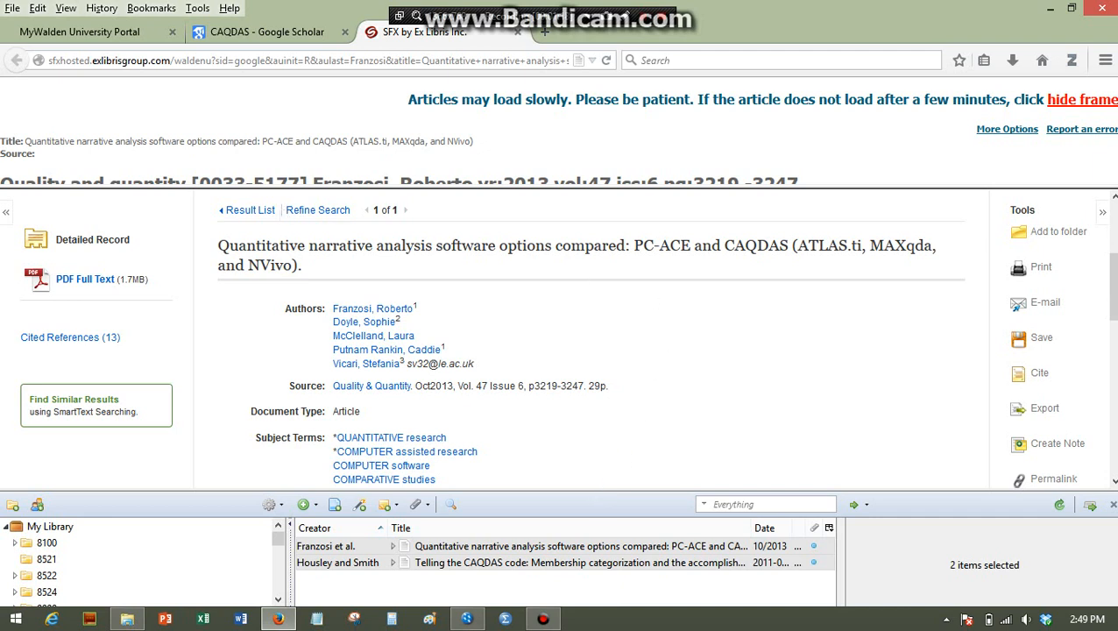
{"action": "left_click", "coordinate": [102, 279]}
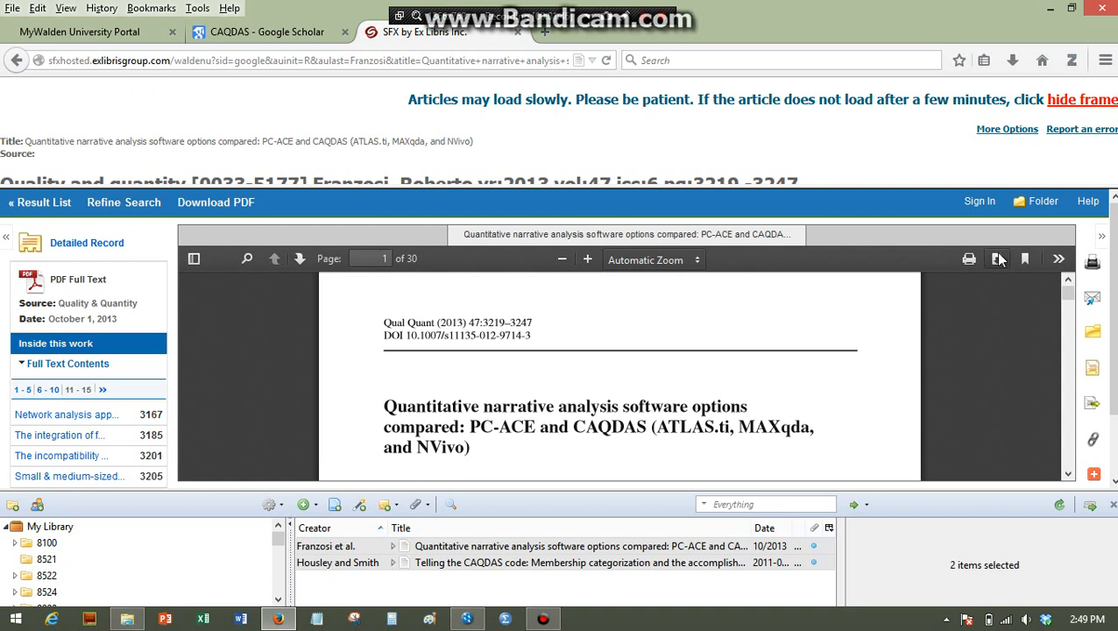
{"action": "left_click", "coordinate": [996, 260]}
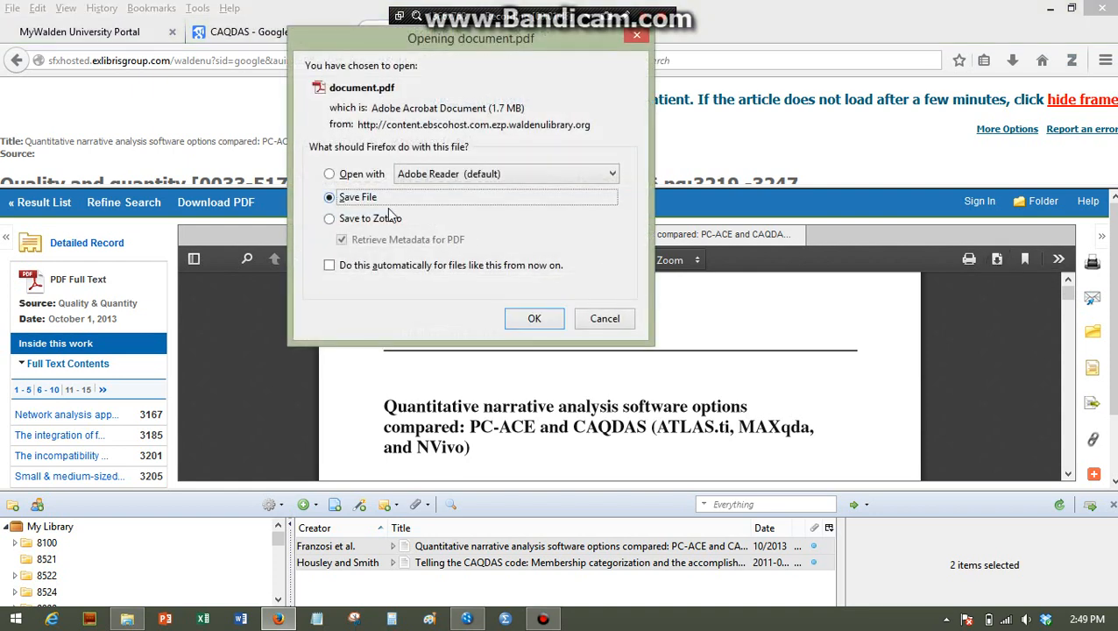
{"action": "left_click", "coordinate": [383, 219]}
{"action": "left_click", "coordinate": [618, 320]}
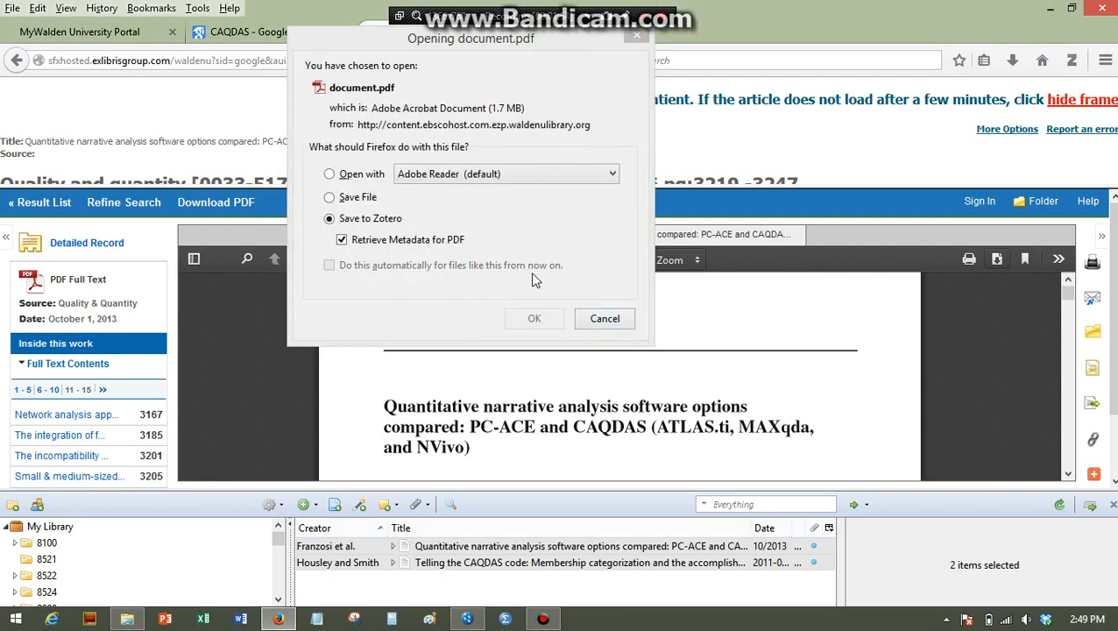
{"action": "left_click", "coordinate": [474, 243]}
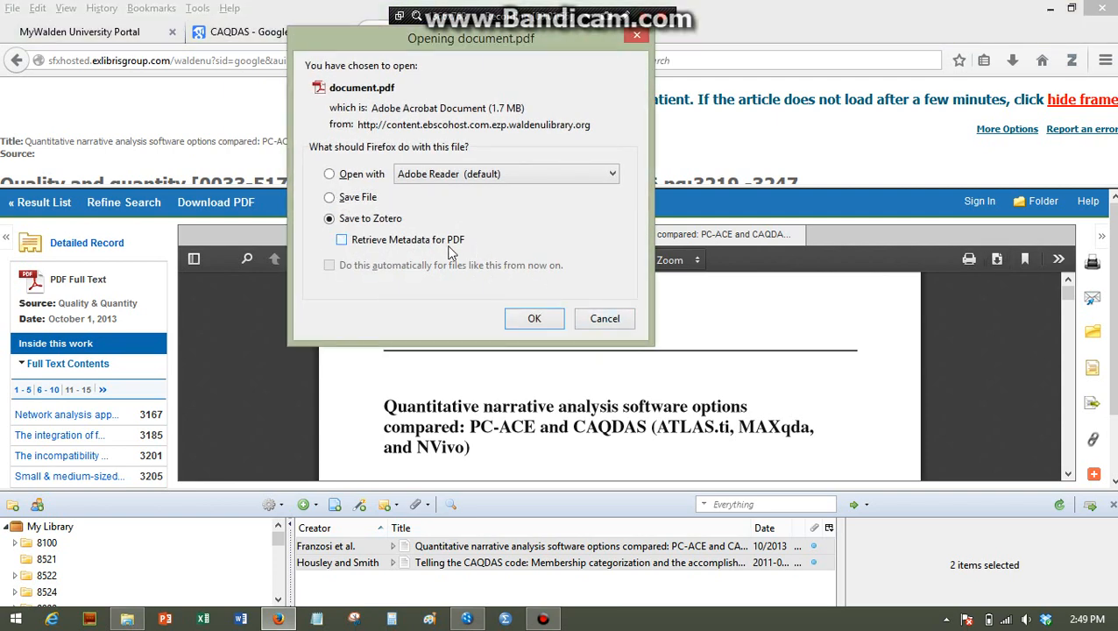
{"action": "left_click", "coordinate": [447, 249]}
{"action": "left_click", "coordinate": [610, 318]}
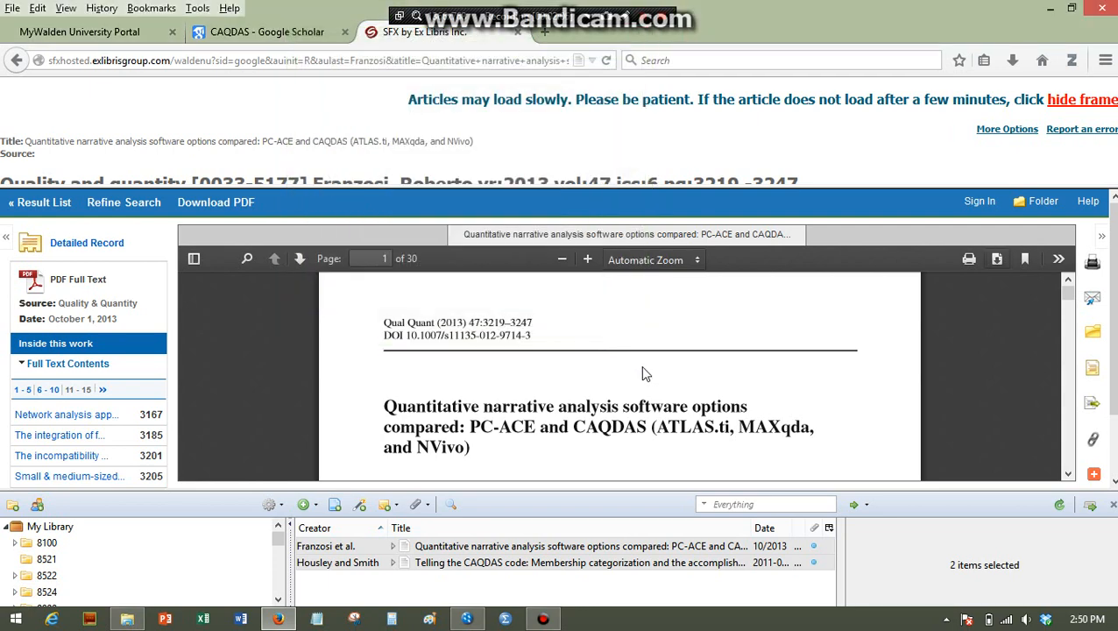
Examine the Zotero metadata of the "Quantitative narrative analysis software options compared" item, from the authors to the DOI, in an enlarged pane.
{"action": "left_click", "coordinate": [611, 545]}
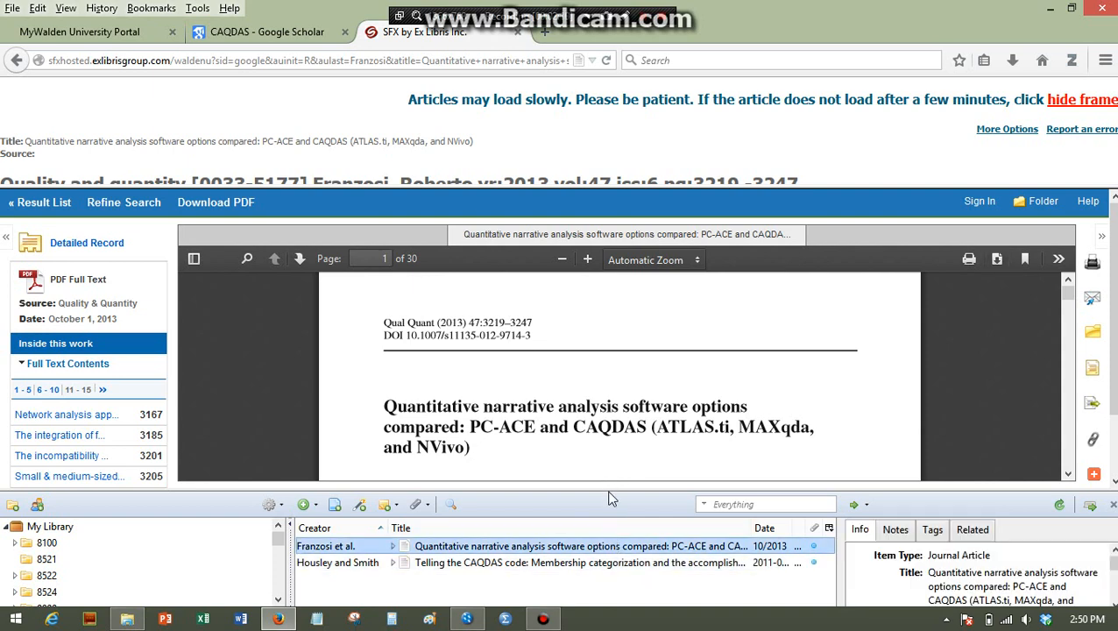
{"action": "left_click_drag", "start_coordinate": [608, 491], "coordinate": [628, 289]}
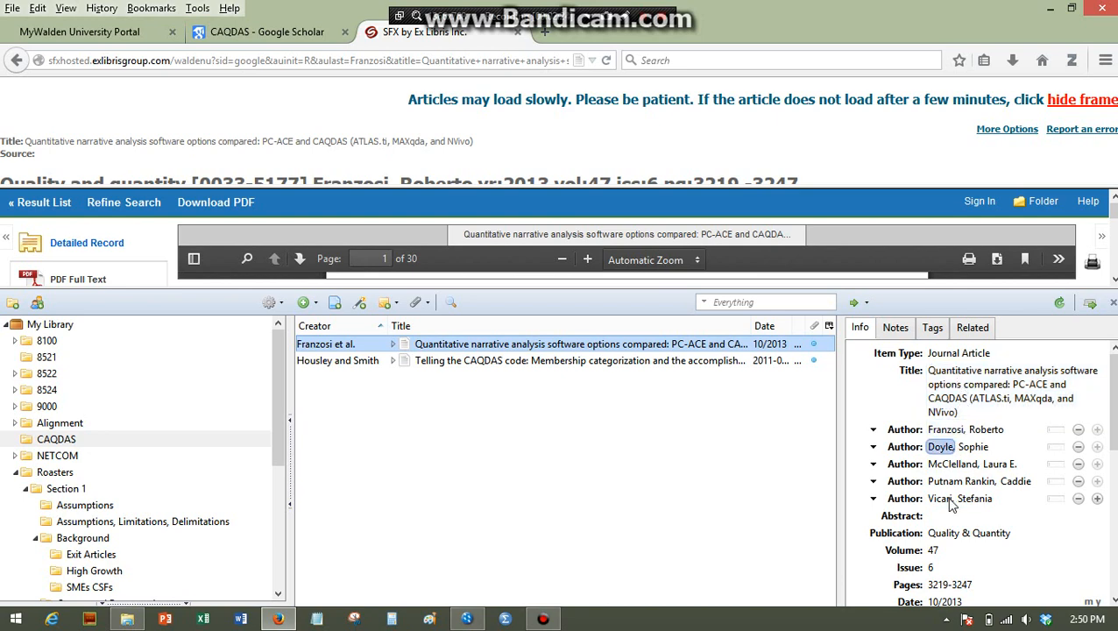
{"action": "scroll", "coordinate": [953, 538], "scroll_direction": "down", "scroll_amount": 2}
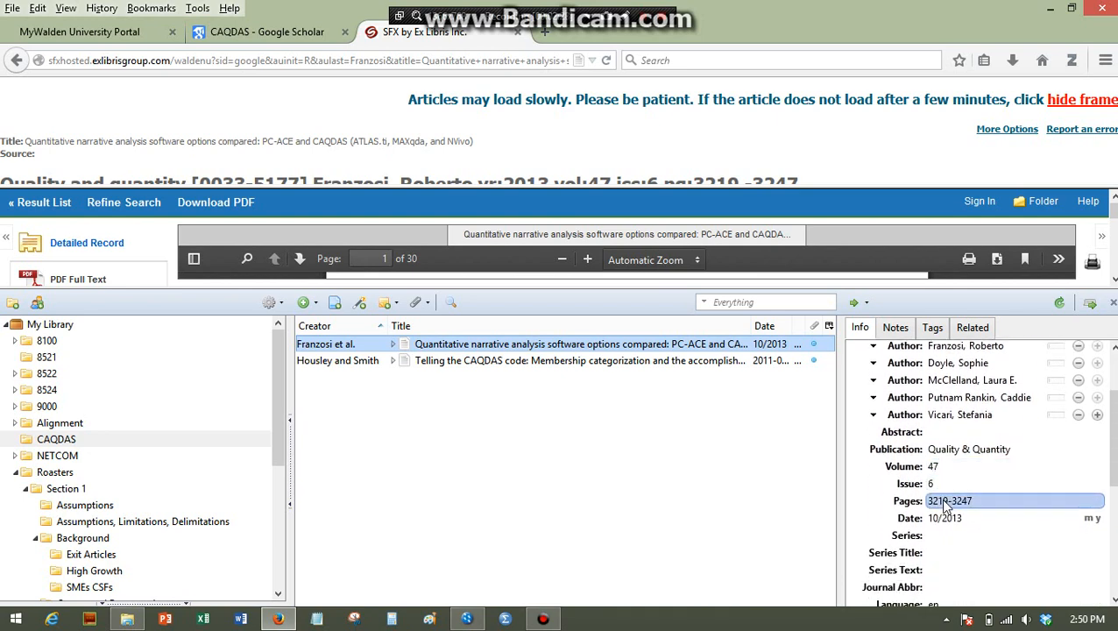
{"action": "scroll", "coordinate": [945, 511], "scroll_direction": "down", "scroll_amount": 3}
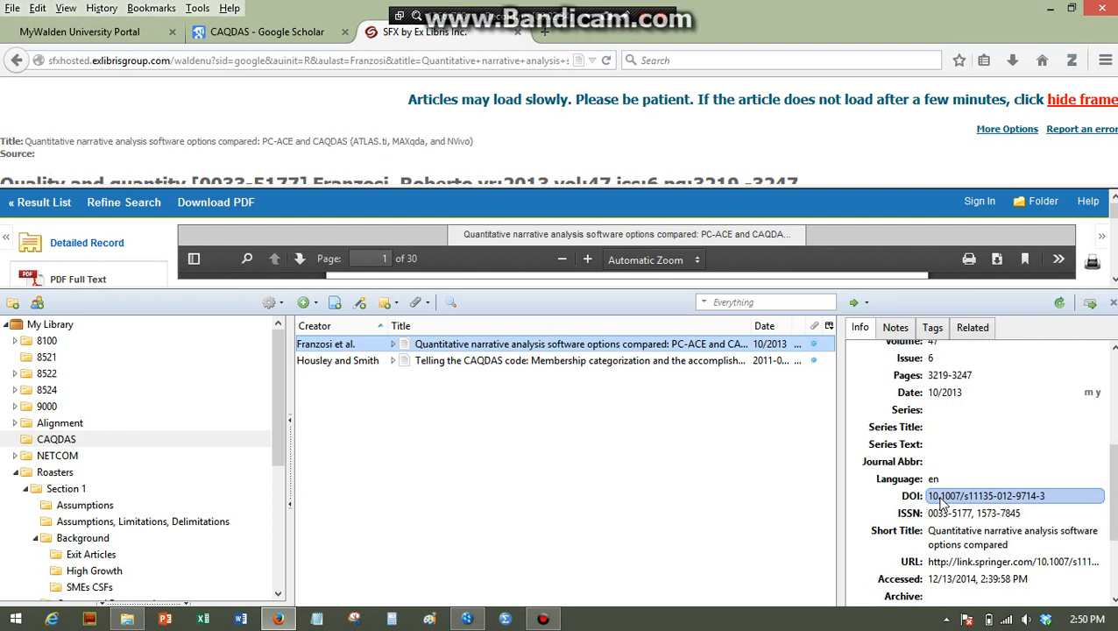
{"action": "left_click", "coordinate": [552, 360], "text": "shift"}
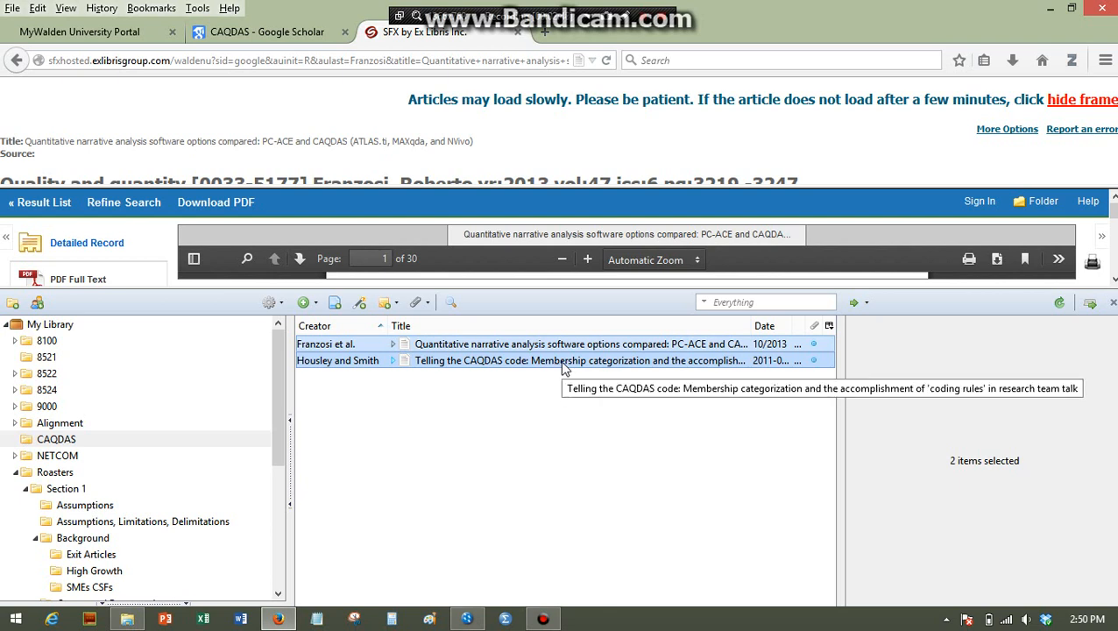
{"action": "right_click", "coordinate": [563, 368]}
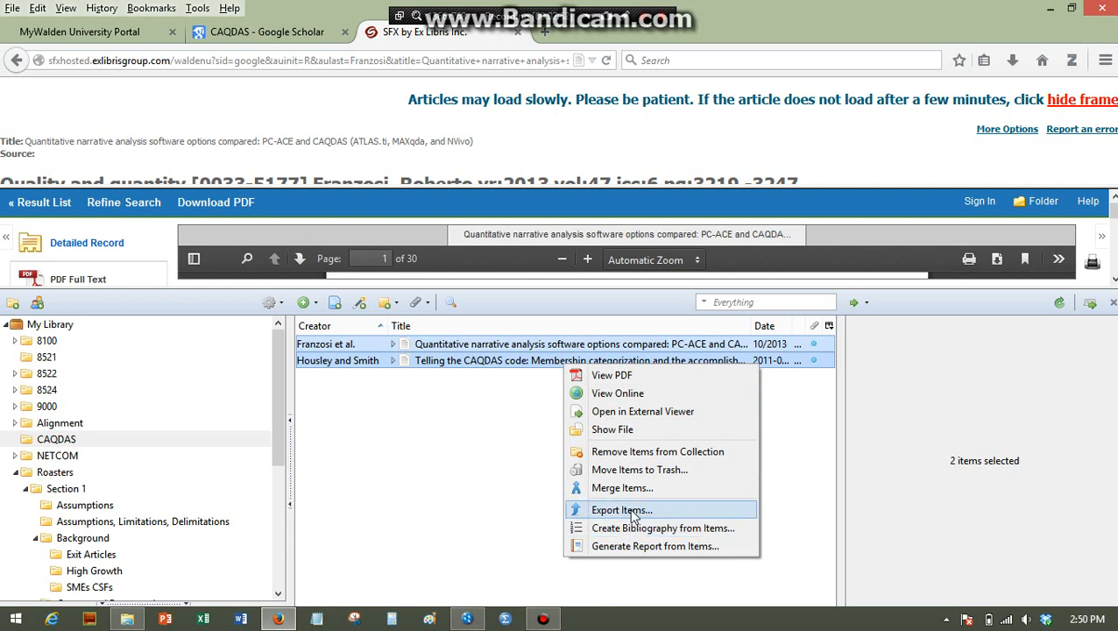
{"action": "left_click", "coordinate": [506, 474]}
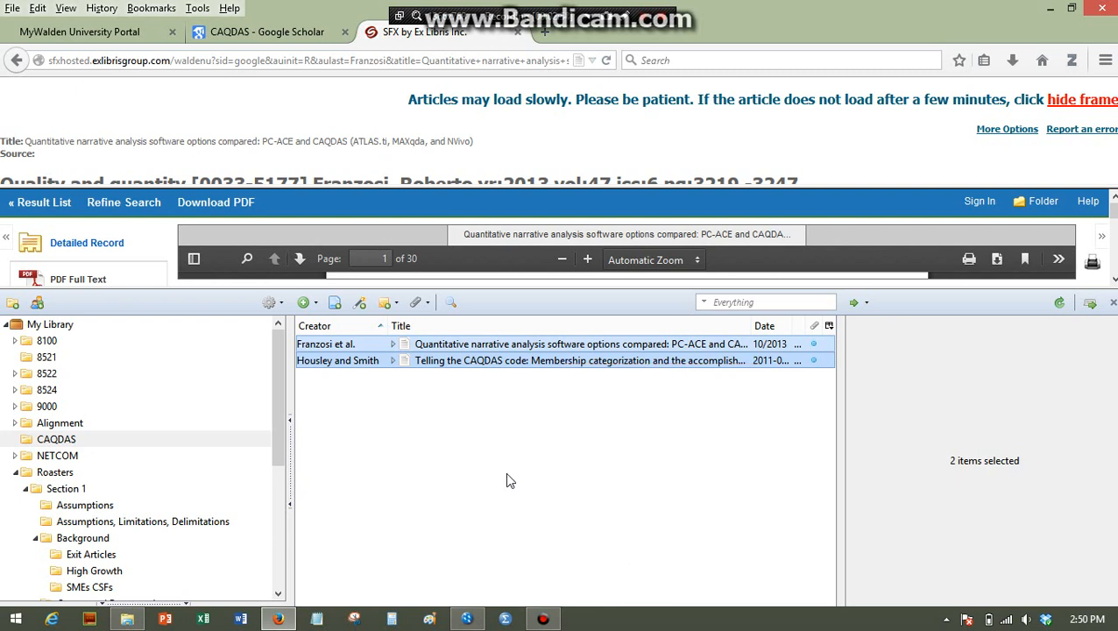
{"action": "right_click", "coordinate": [576, 344]}
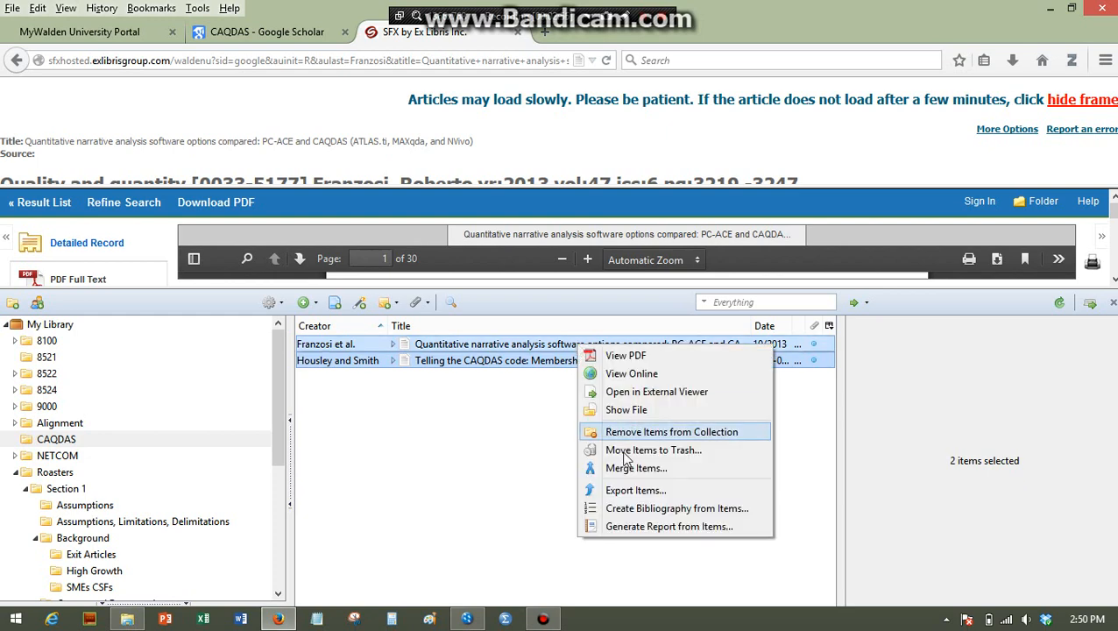
{"action": "left_click", "coordinate": [633, 490]}
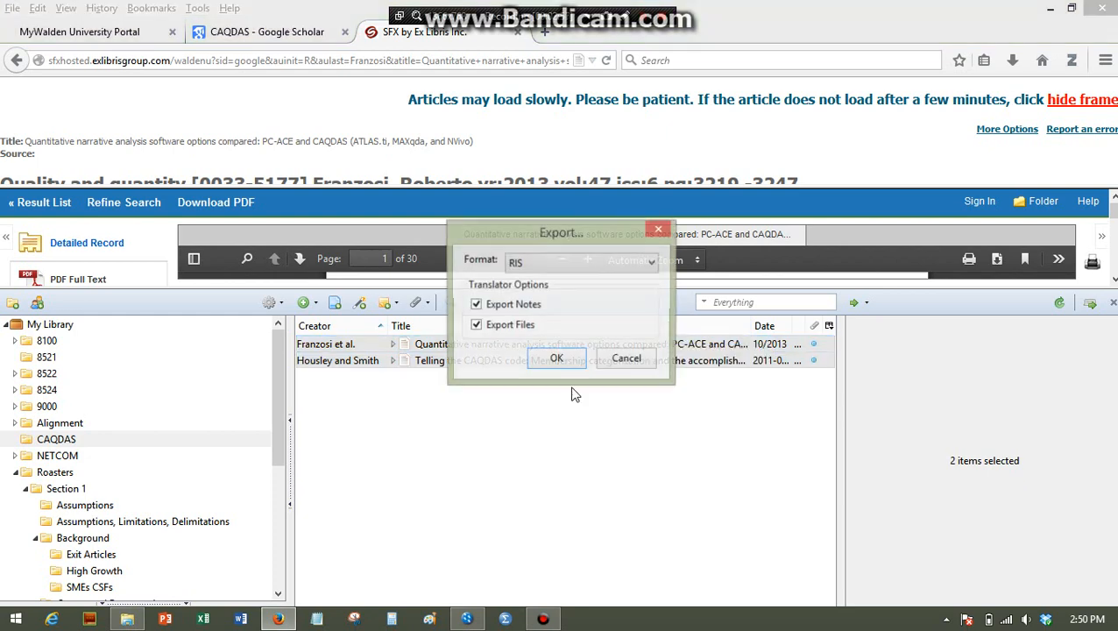
{"action": "left_click", "coordinate": [537, 270]}
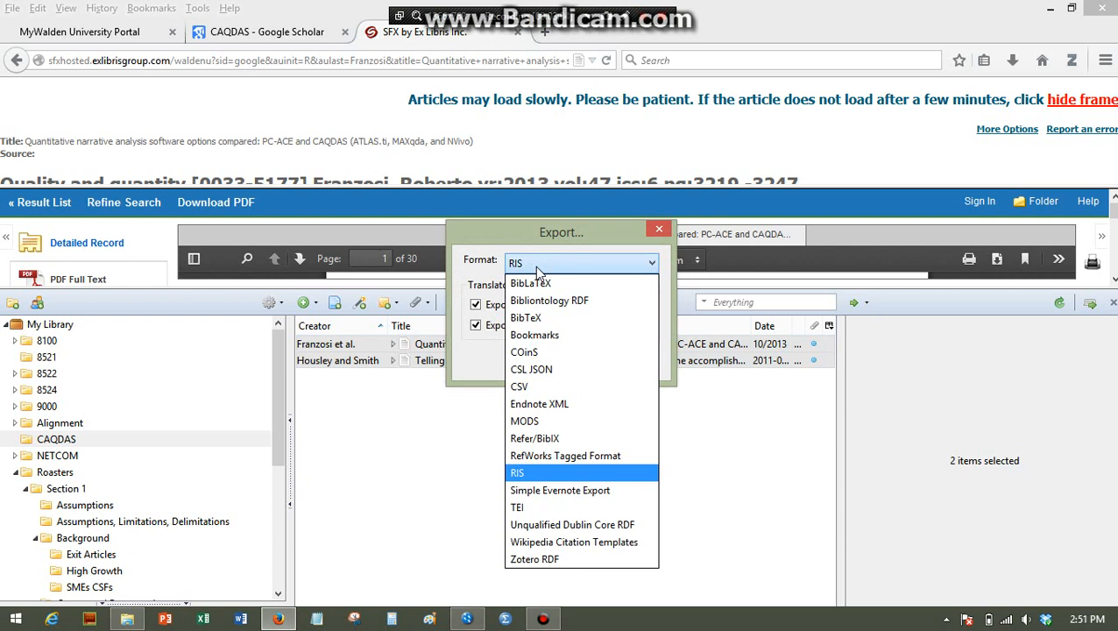
{"action": "left_click", "coordinate": [483, 359]}
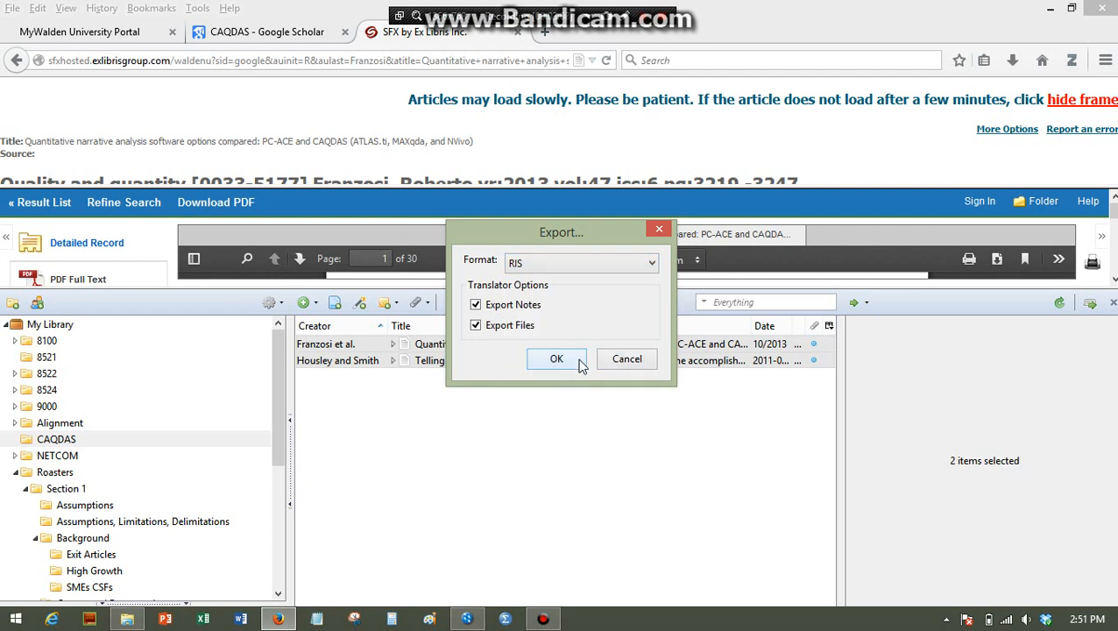
{"action": "left_click", "coordinate": [625, 359]}
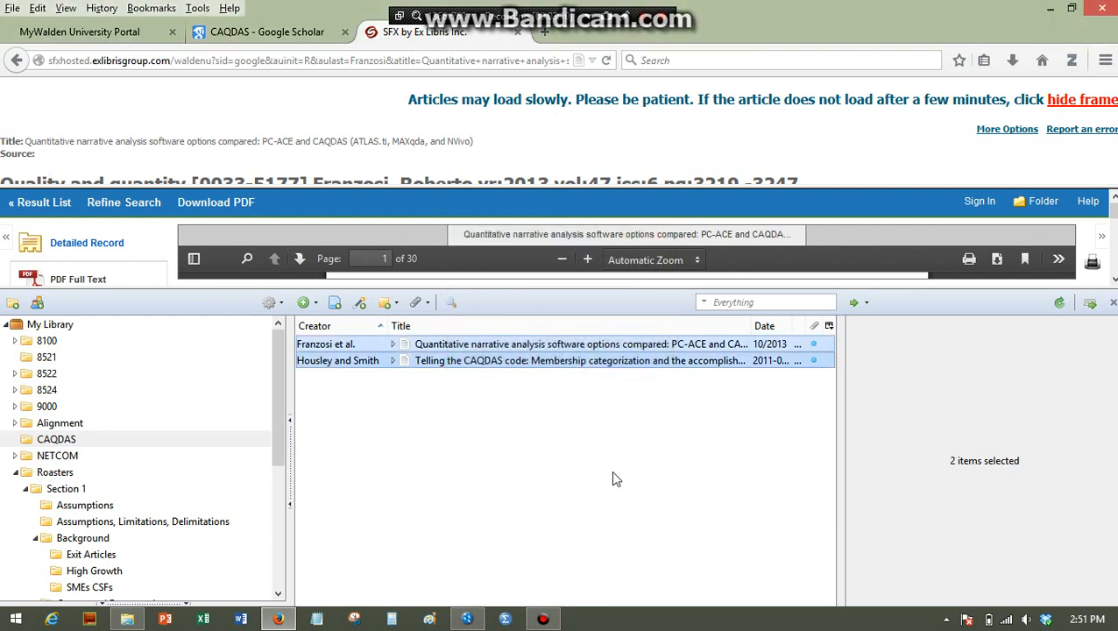
Switch to the CAQDAS project in NVivo.
{"action": "left_click", "coordinate": [471, 623]}
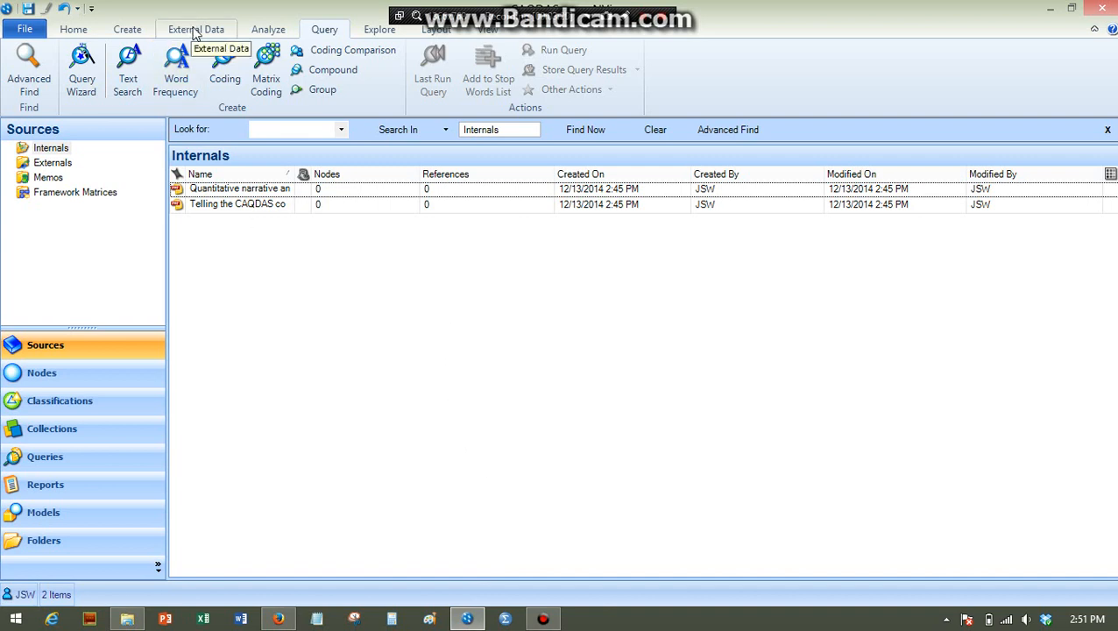
{"action": "left_click", "coordinate": [195, 29]}
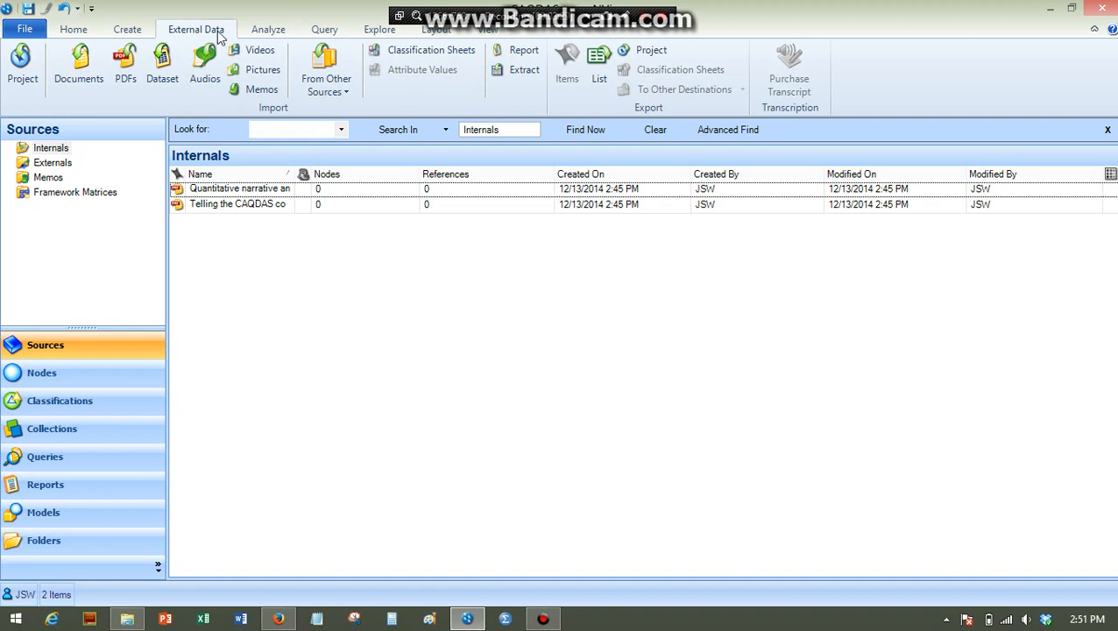
{"action": "left_click", "coordinate": [331, 88]}
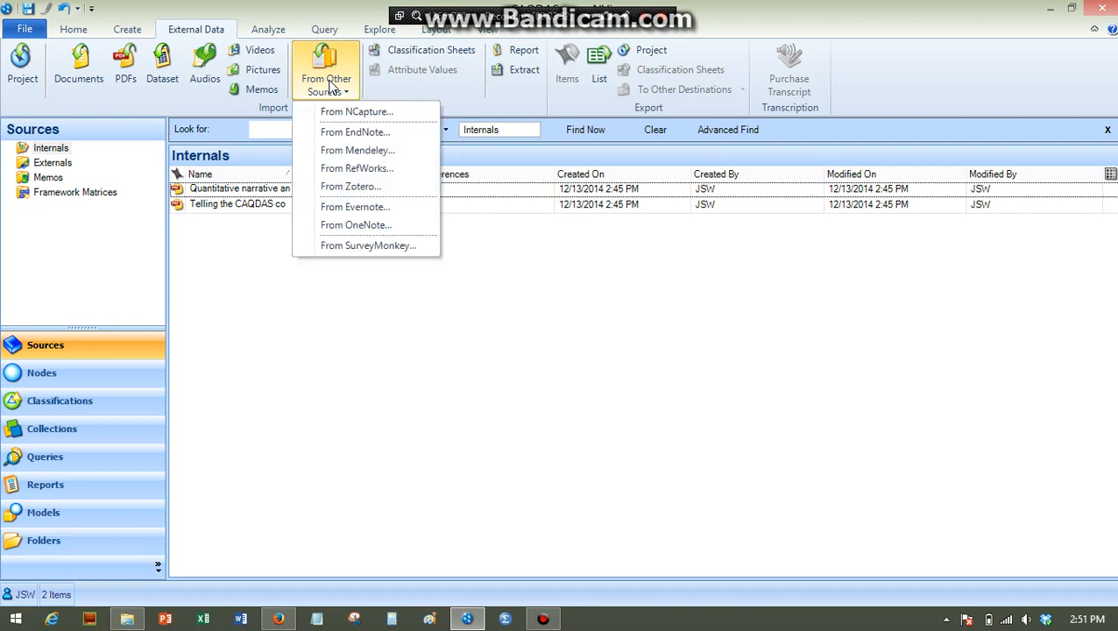
{"action": "left_click", "coordinate": [368, 188]}
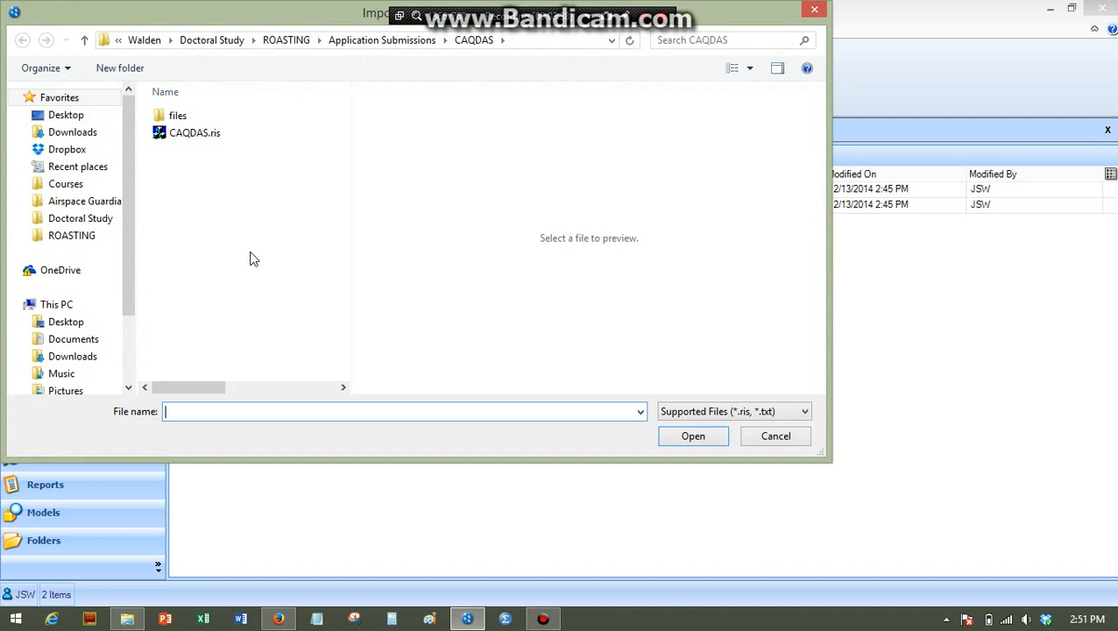
{"action": "left_click", "coordinate": [237, 137]}
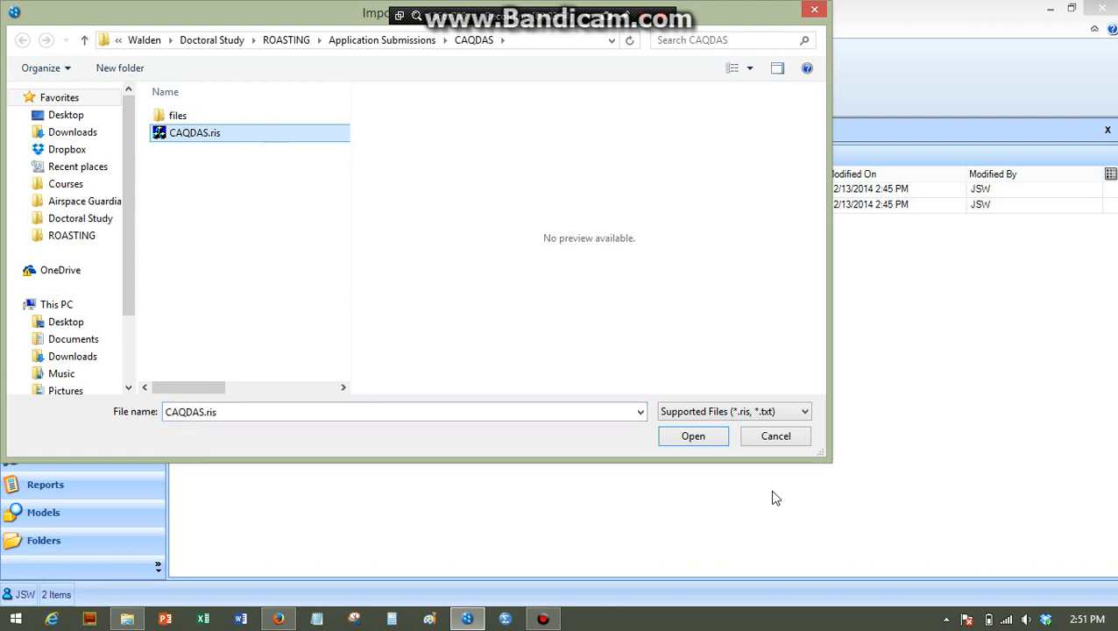
{"action": "left_click", "coordinate": [773, 441]}
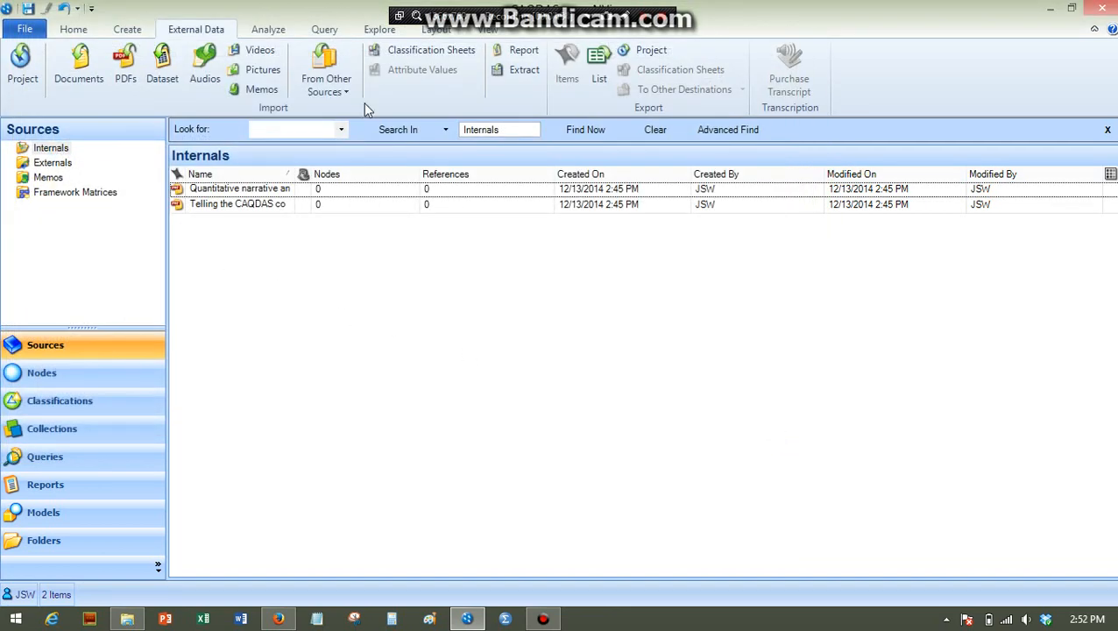
Run a text search query for "support" in all sources, including stemmed words, and sort the results by references.
{"action": "left_click", "coordinate": [382, 31]}
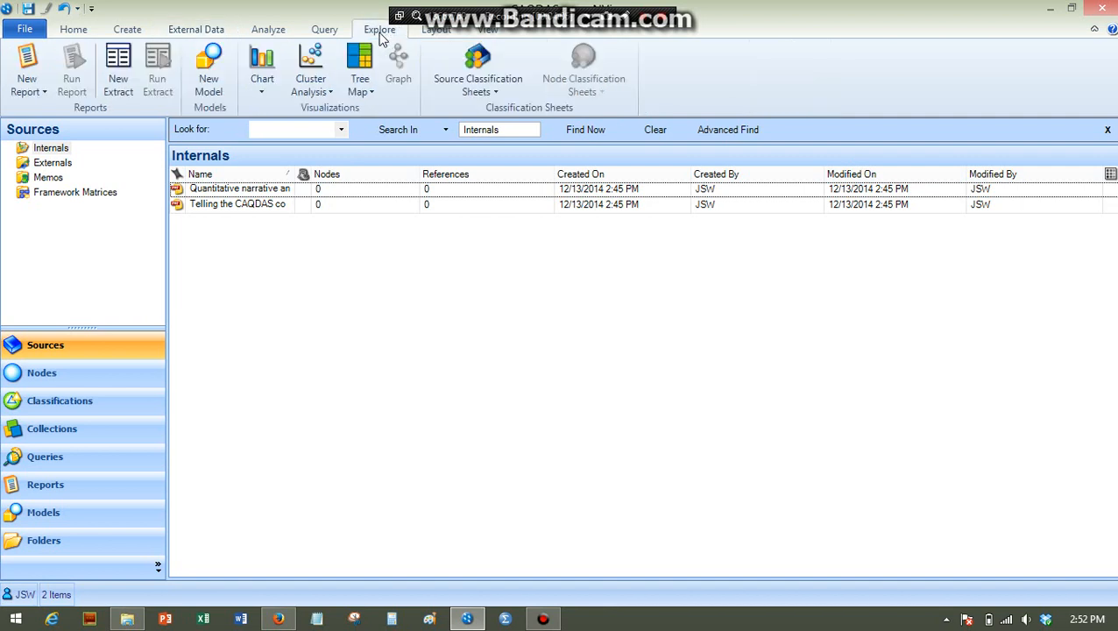
{"action": "left_click", "coordinate": [326, 32]}
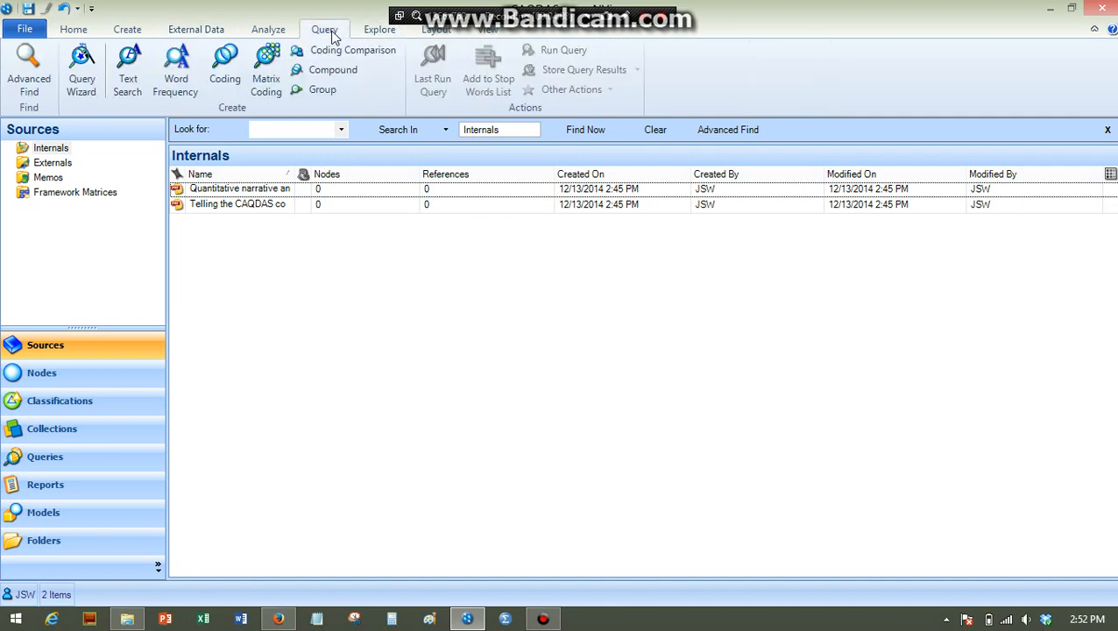
{"action": "left_click", "coordinate": [129, 79]}
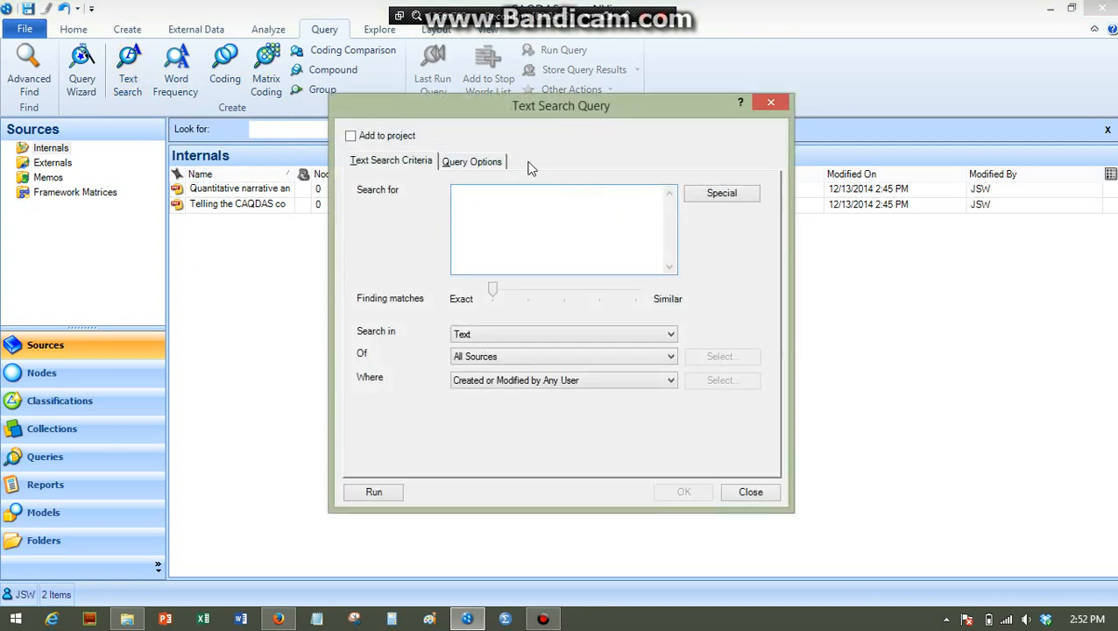
{"action": "type", "text": "support"}
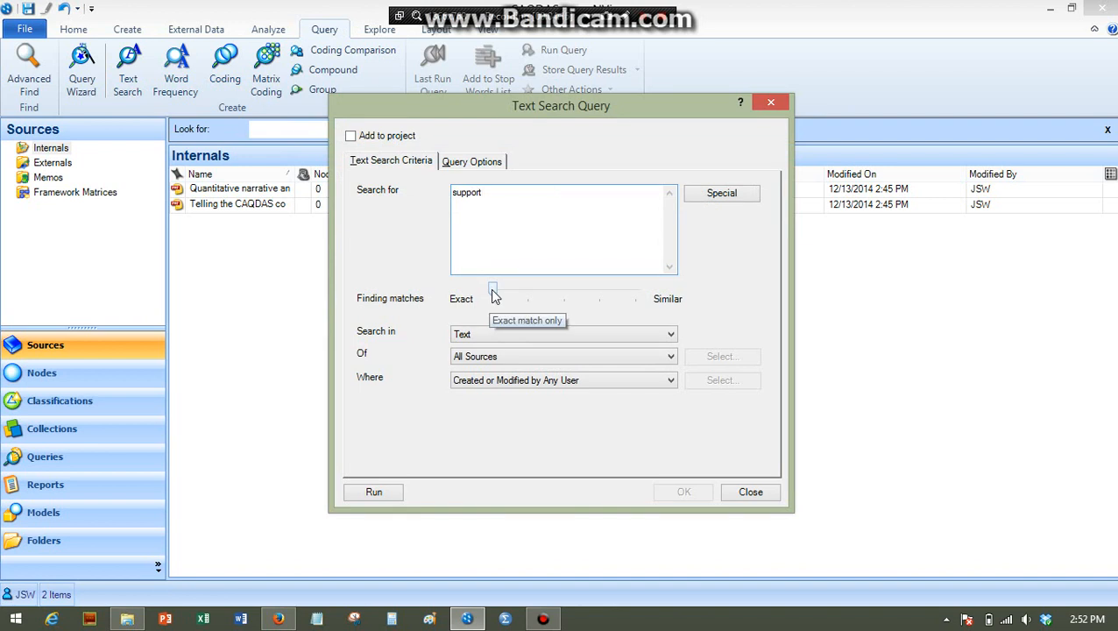
{"action": "mouse_move", "coordinate": [496, 296]}
{"action": "left_mouse_down"}
{"action": "mouse_move", "coordinate": [630, 292]}
{"action": "mouse_move", "coordinate": [535, 286]}
{"action": "mouse_move", "coordinate": [516, 308]}
{"action": "mouse_move", "coordinate": [522, 290]}
{"action": "mouse_move", "coordinate": [496, 296]}
{"action": "mouse_move", "coordinate": [516, 292]}
{"action": "left_mouse_up"}
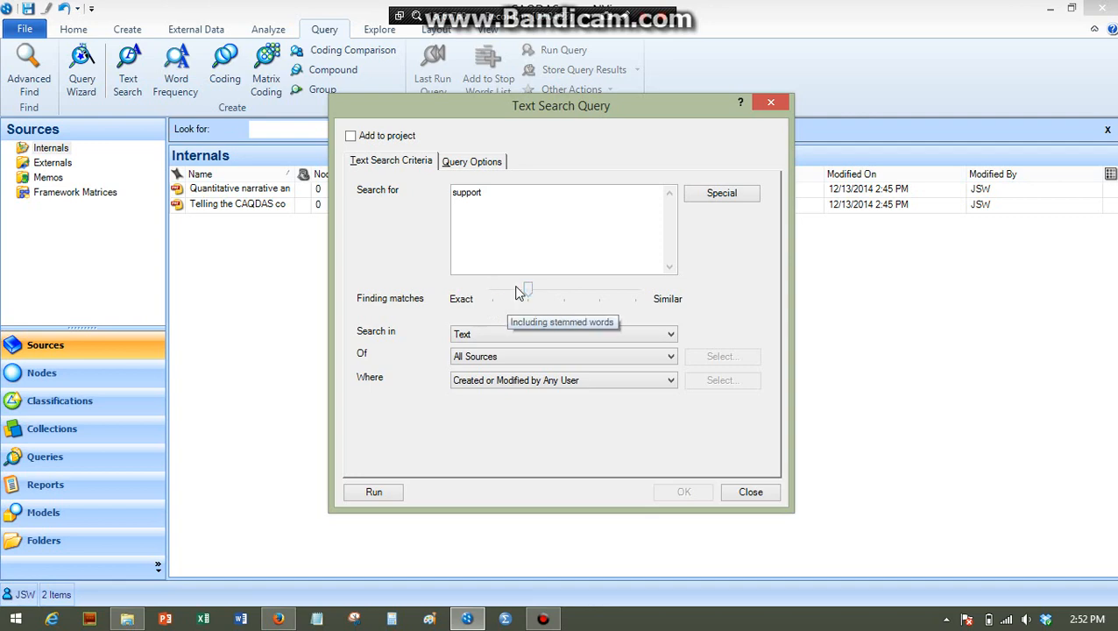
{"action": "left_click", "coordinate": [389, 489]}
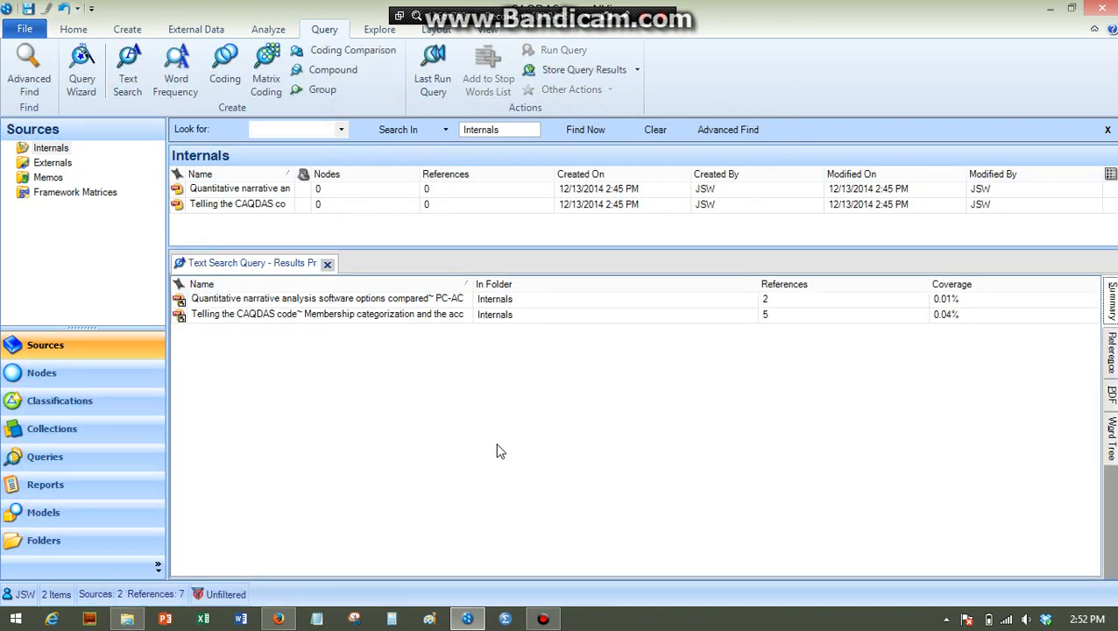
{"action": "left_click", "coordinate": [831, 295]}
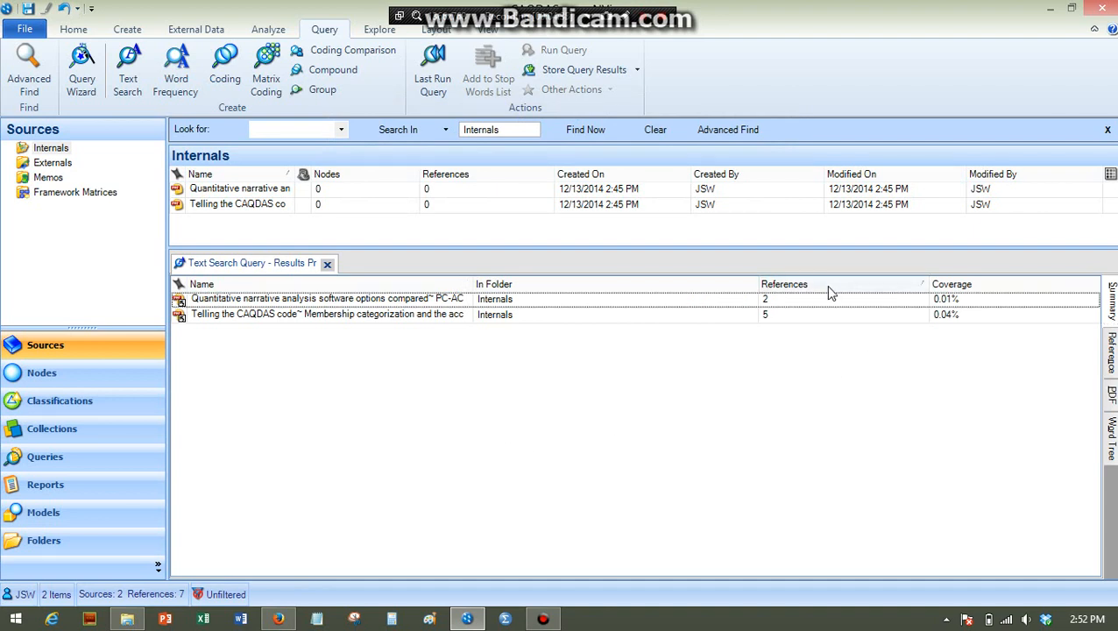
Sort the "support" results by descending references and examine the "explore theoretical concepts and provide" branch in the word tree.
{"action": "left_click", "coordinate": [824, 287]}
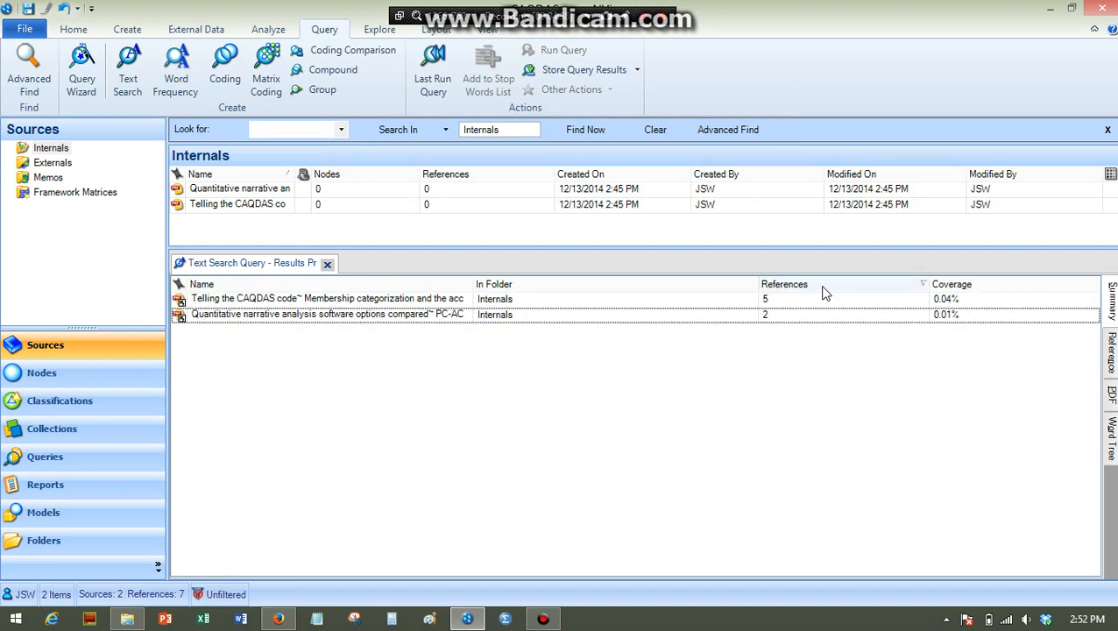
{"action": "left_click", "coordinate": [356, 299]}
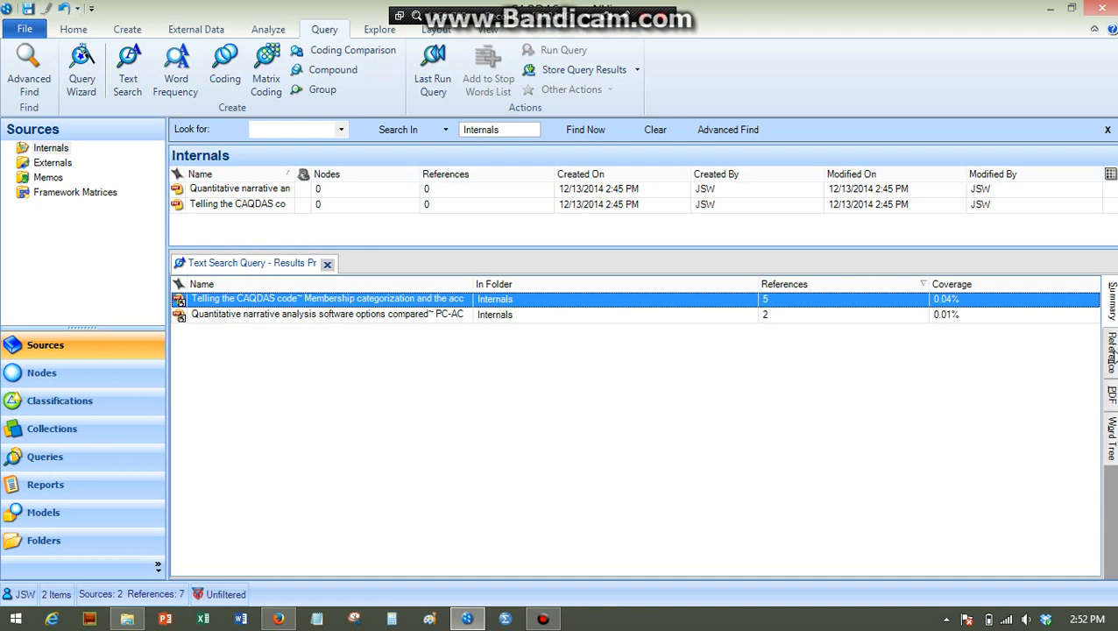
{"action": "left_click", "coordinate": [1111, 438]}
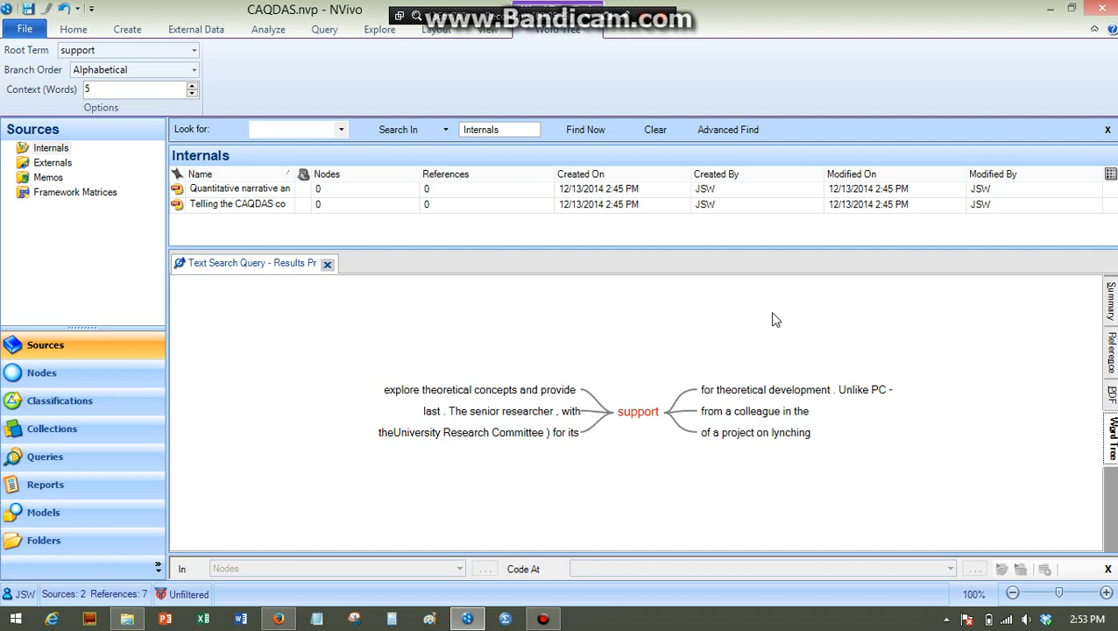
{"action": "left_click", "coordinate": [540, 394]}
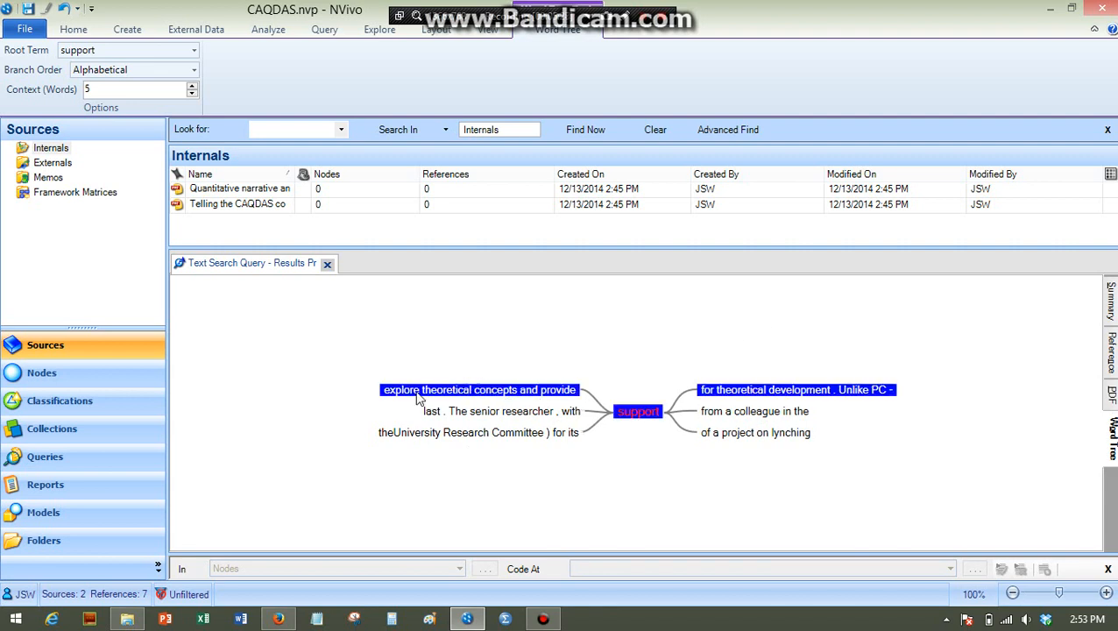
{"action": "mouse_move", "coordinate": [408, 392]}
Code the reference text "theoretical concepts and provide support for theoretical development. Unlike PC" at a new node named Support.
{"action": "left_click", "coordinate": [1111, 361]}
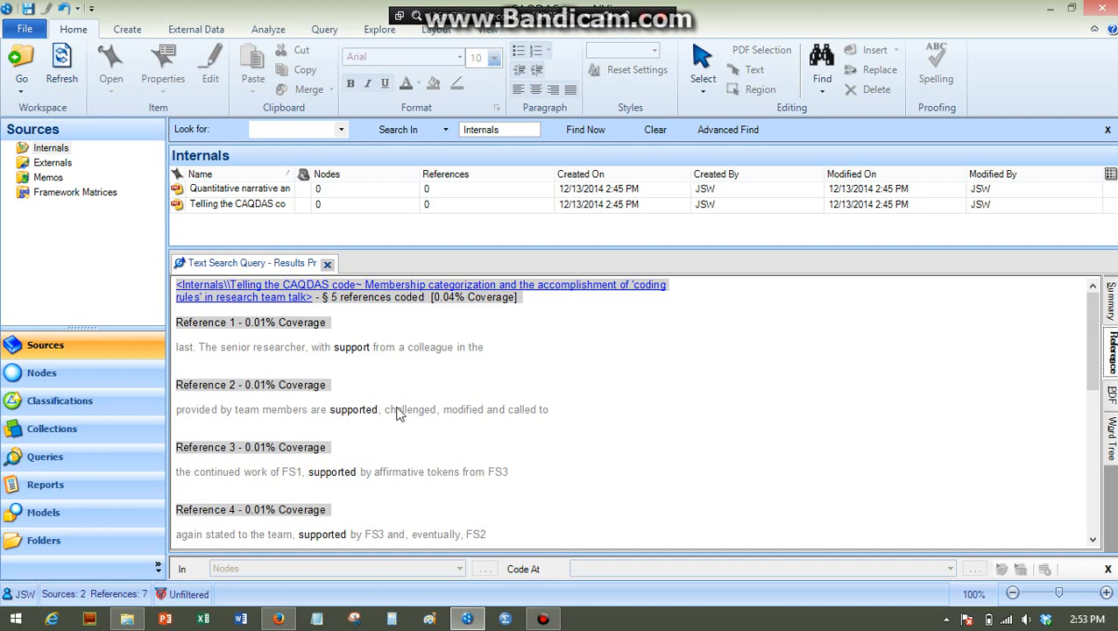
{"action": "scroll", "coordinate": [401, 412], "scroll_direction": "down", "scroll_amount": 5}
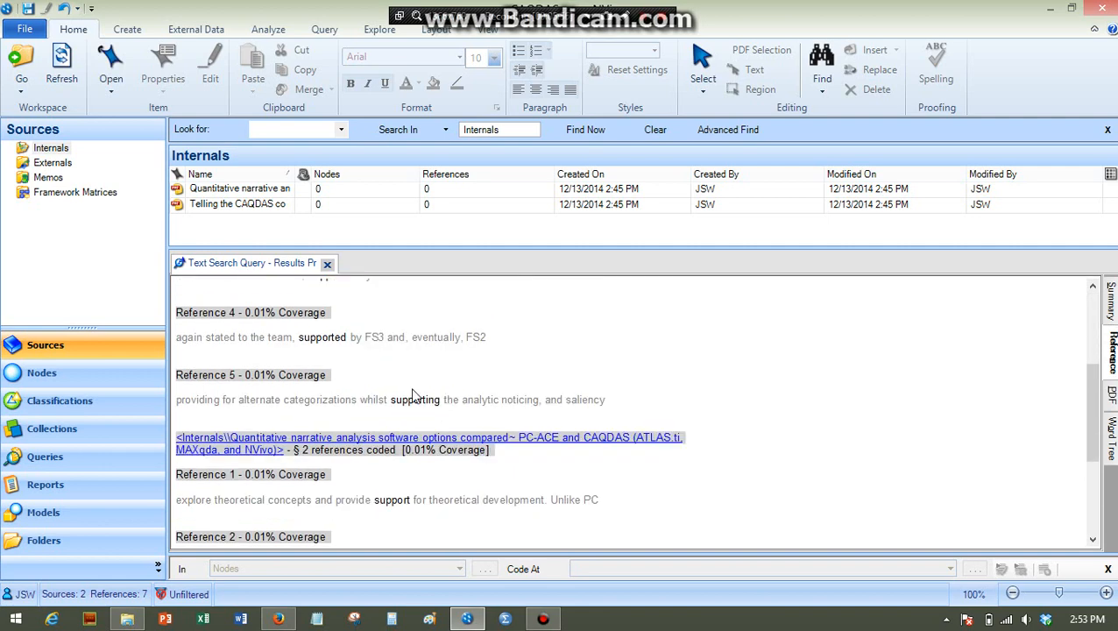
{"action": "scroll", "coordinate": [746, 387], "scroll_direction": "down", "scroll_amount": 3}
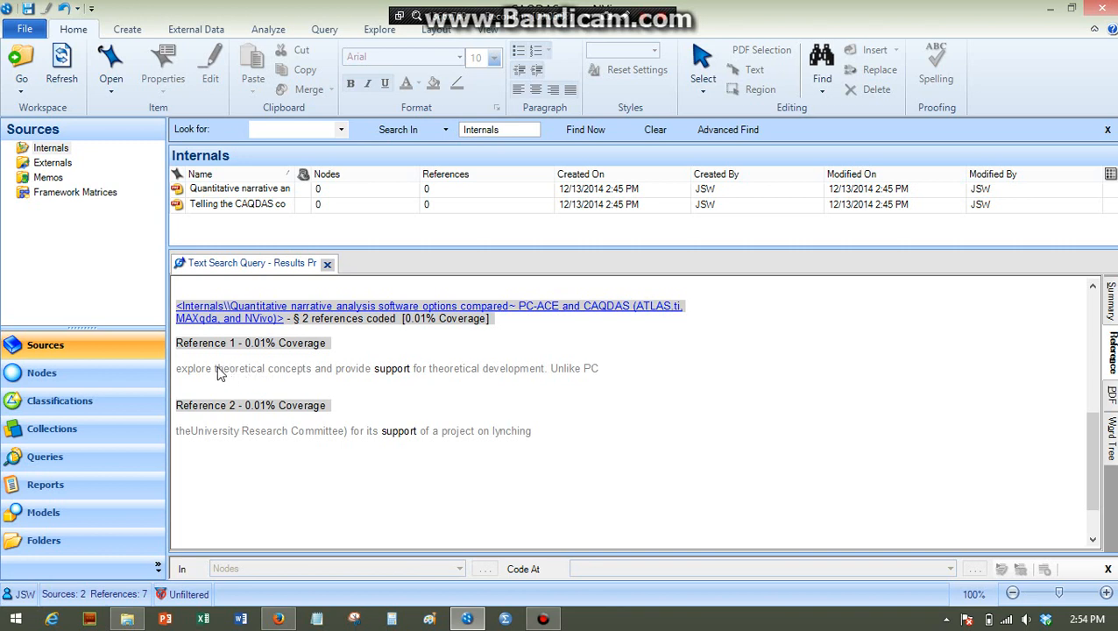
{"action": "left_click_drag", "start_coordinate": [212, 369], "coordinate": [595, 375]}
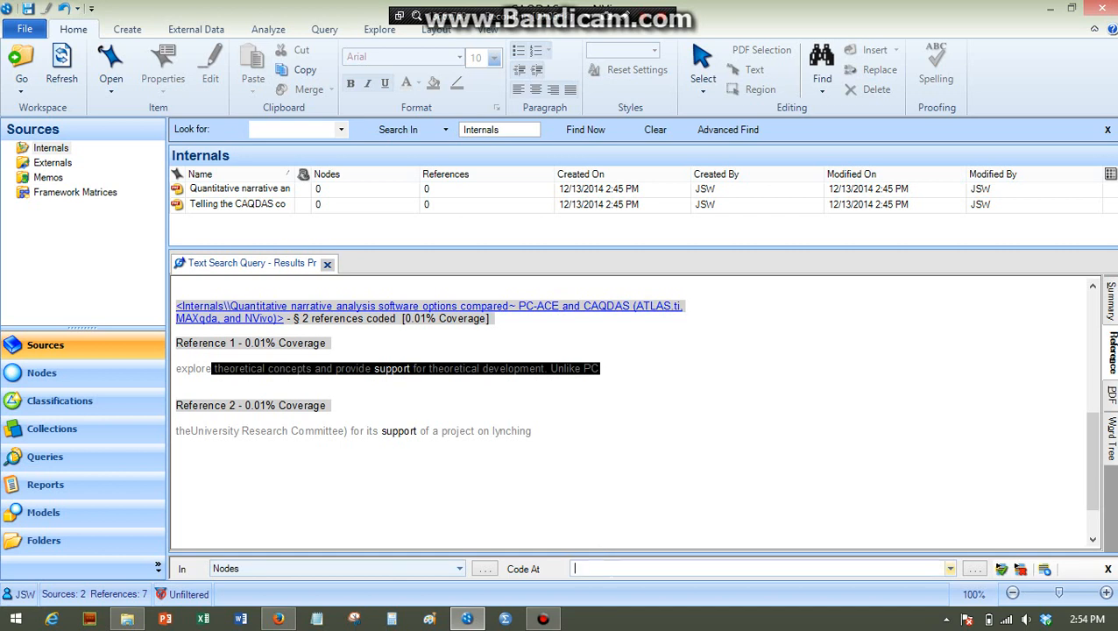
{"action": "type", "text": "Support"}
{"action": "left_click", "coordinate": [1004, 572]}
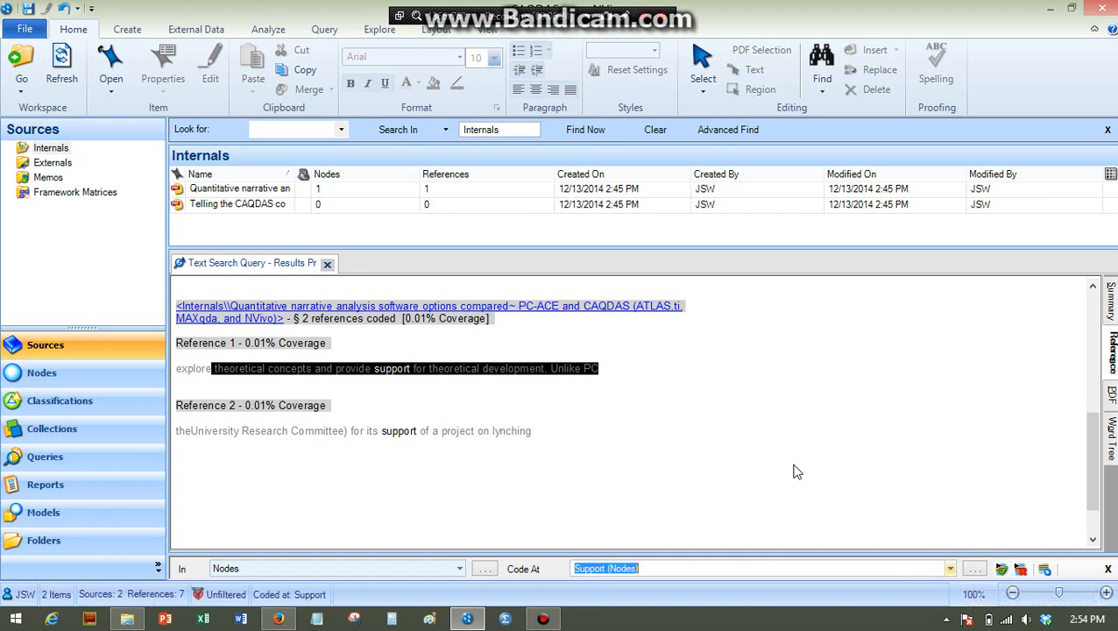
Code the reference text "for its support of a project on lynching" at the Support node.
{"action": "left_click", "coordinate": [613, 463]}
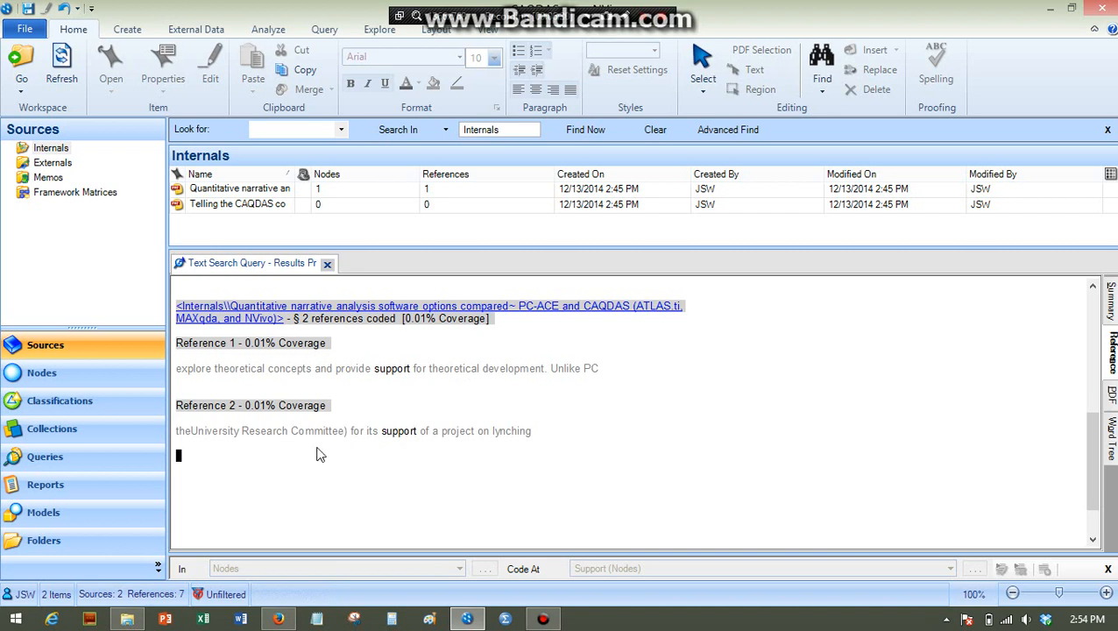
{"action": "left_click_drag", "start_coordinate": [365, 434], "coordinate": [533, 441]}
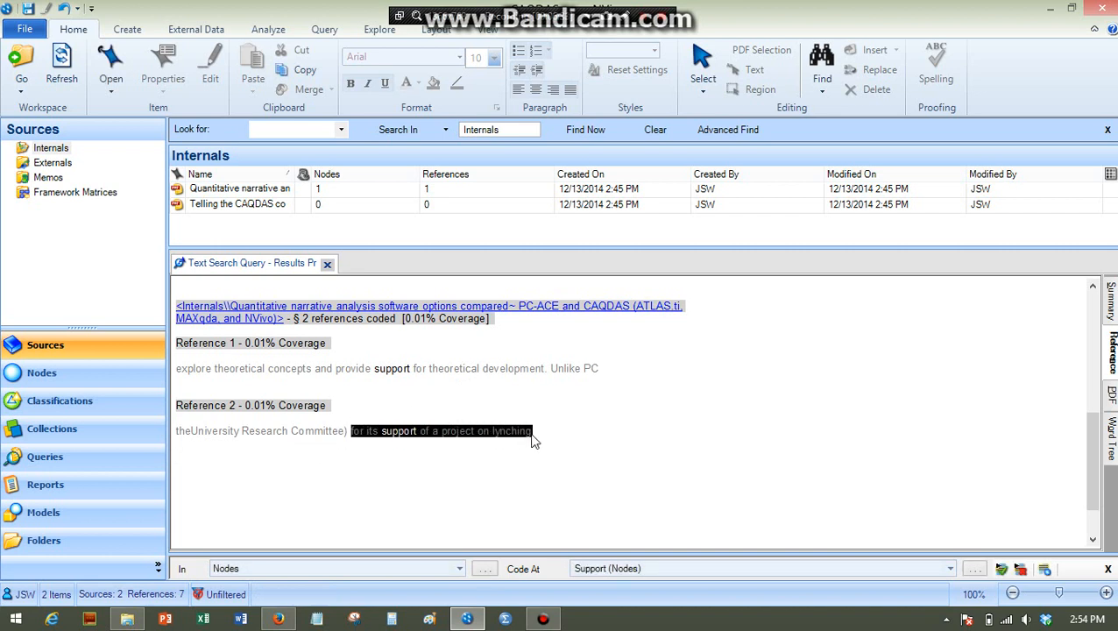
{"action": "left_click", "coordinate": [1001, 569]}
{"action": "scroll", "coordinate": [711, 429], "scroll_direction": "up", "scroll_amount": 1}
{"action": "scroll", "coordinate": [747, 438], "scroll_direction": "up", "scroll_amount": 1}
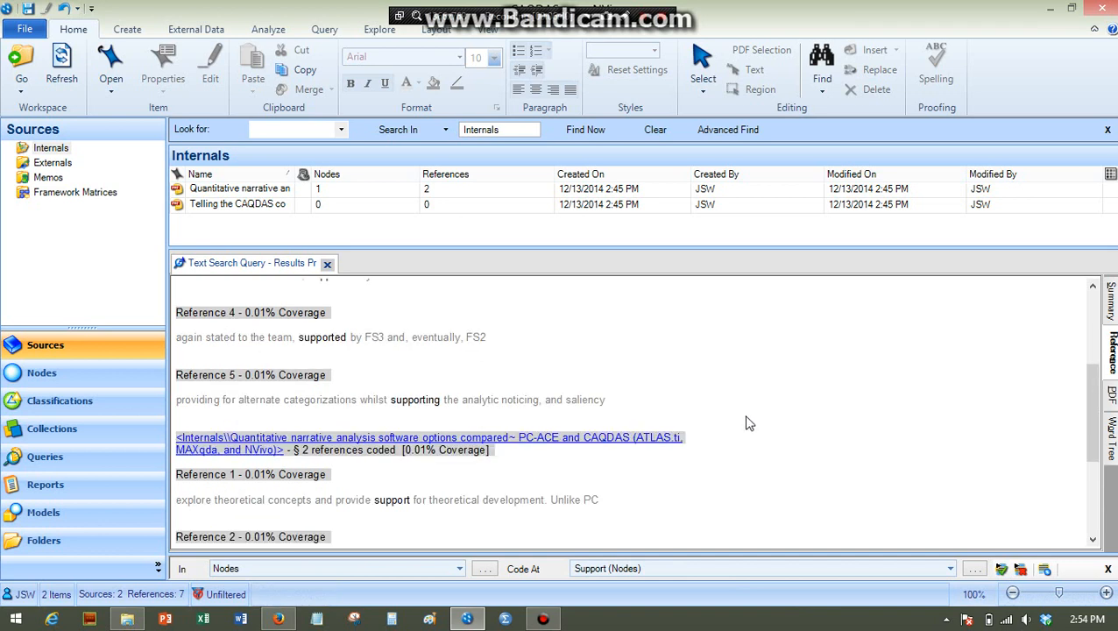
Open the Support node and view its coded references, the coded passage in the PDF, and the source summary.
{"action": "left_click", "coordinate": [88, 373]}
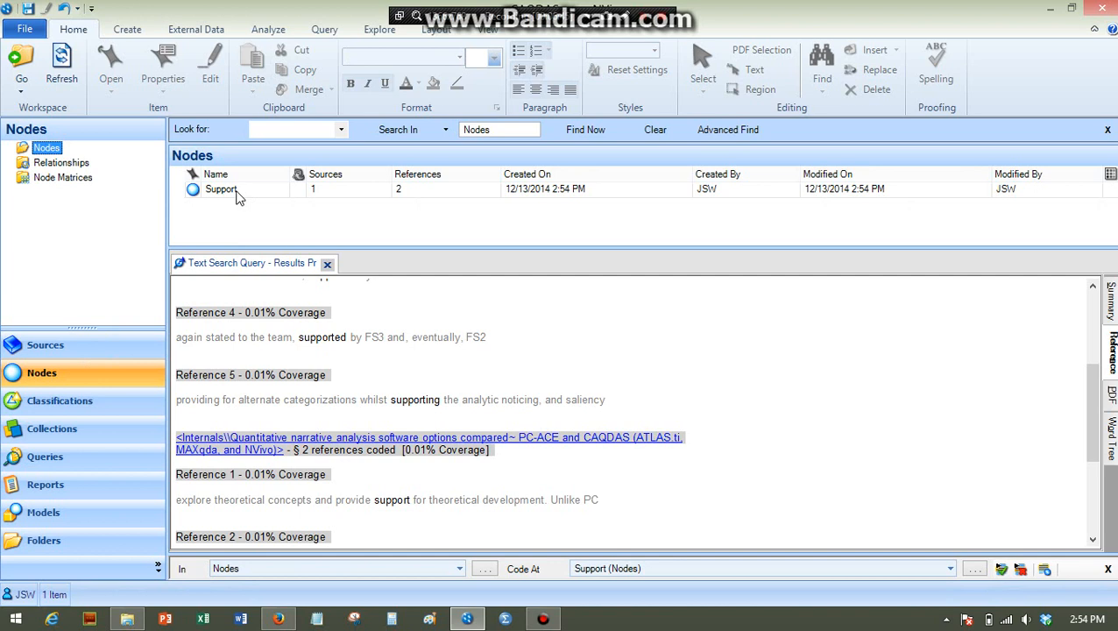
{"action": "left_click", "coordinate": [223, 190]}
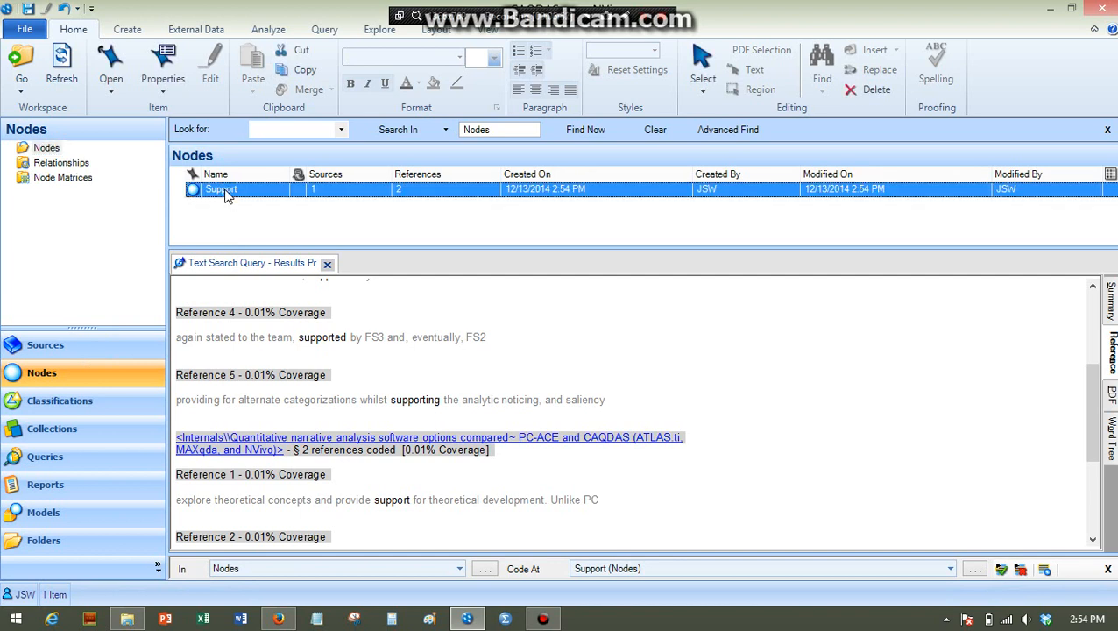
{"action": "double_click", "coordinate": [223, 191]}
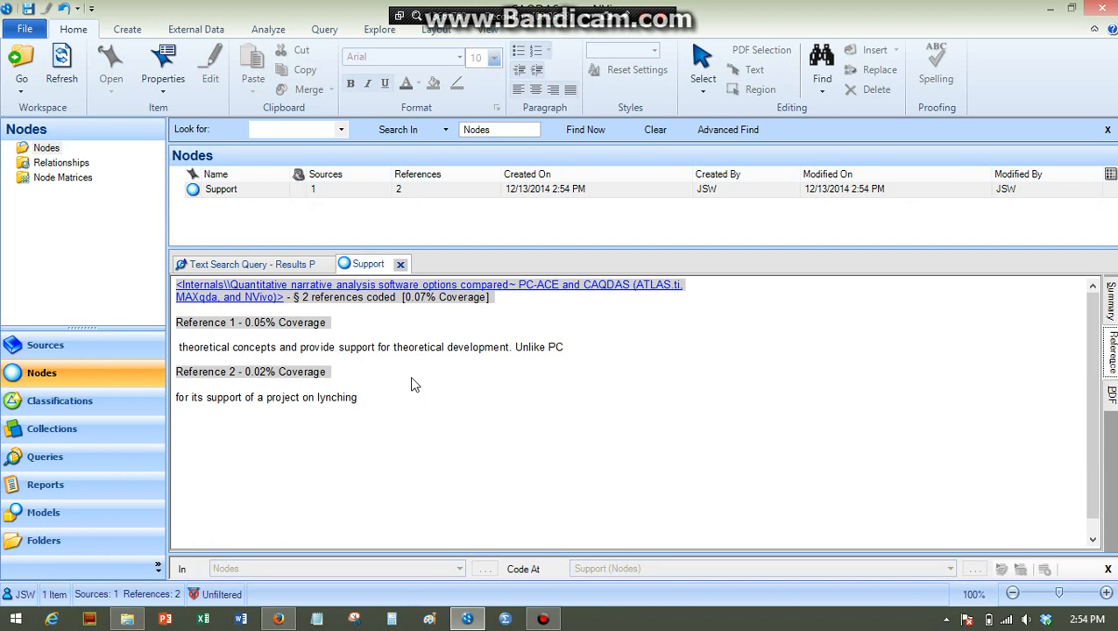
{"action": "left_click", "coordinate": [1111, 396]}
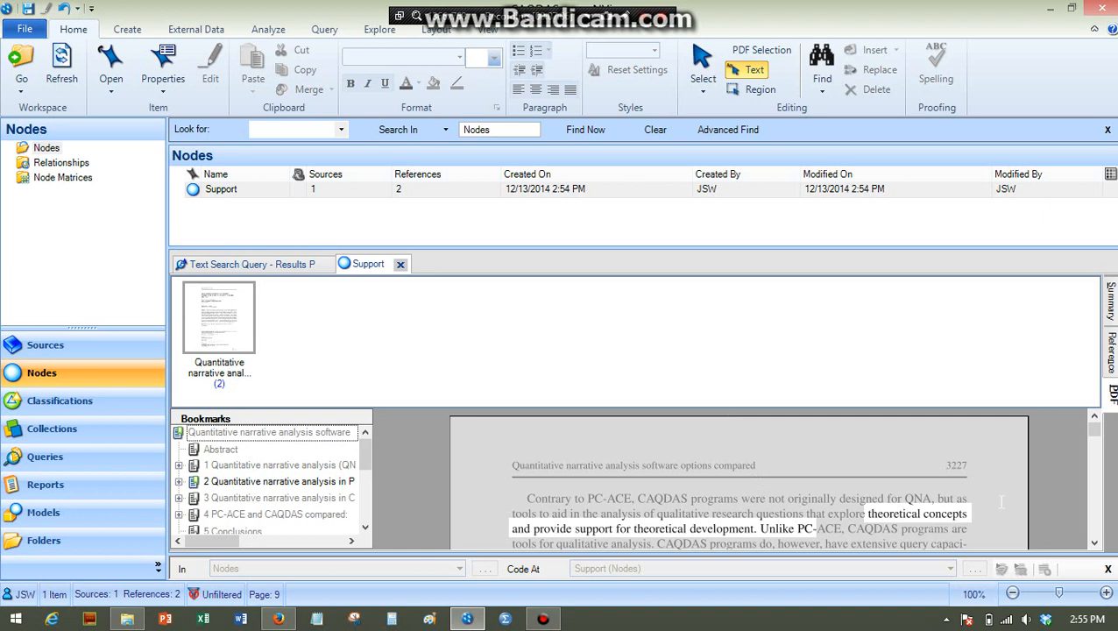
{"action": "left_click", "coordinate": [1111, 299]}
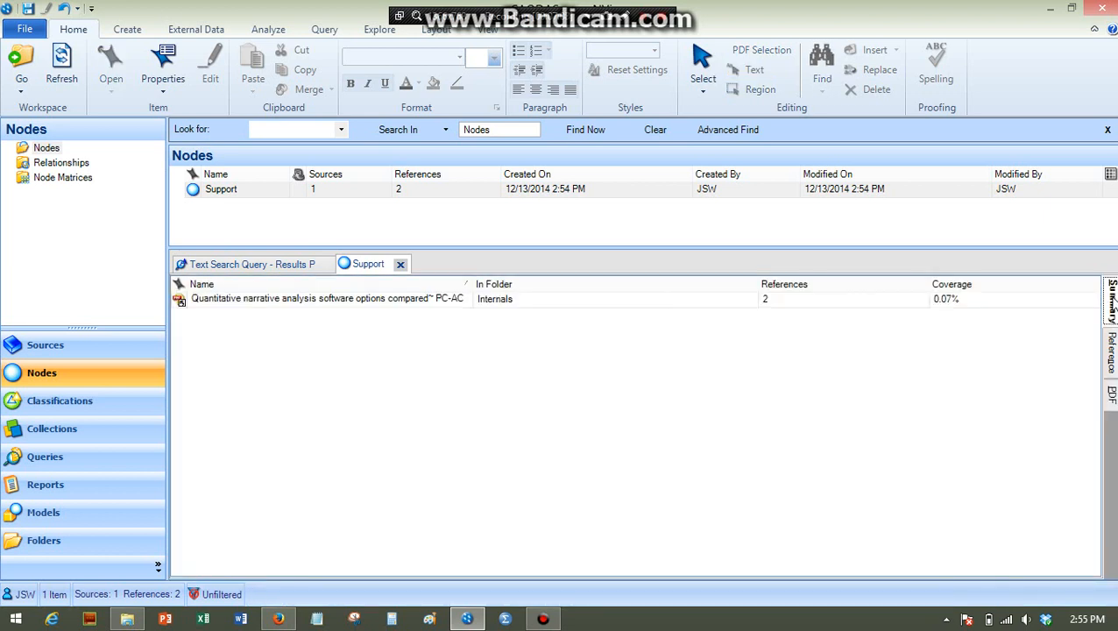
Run a text search query for "software" in all sources with exact matching.
{"action": "left_click", "coordinate": [326, 29]}
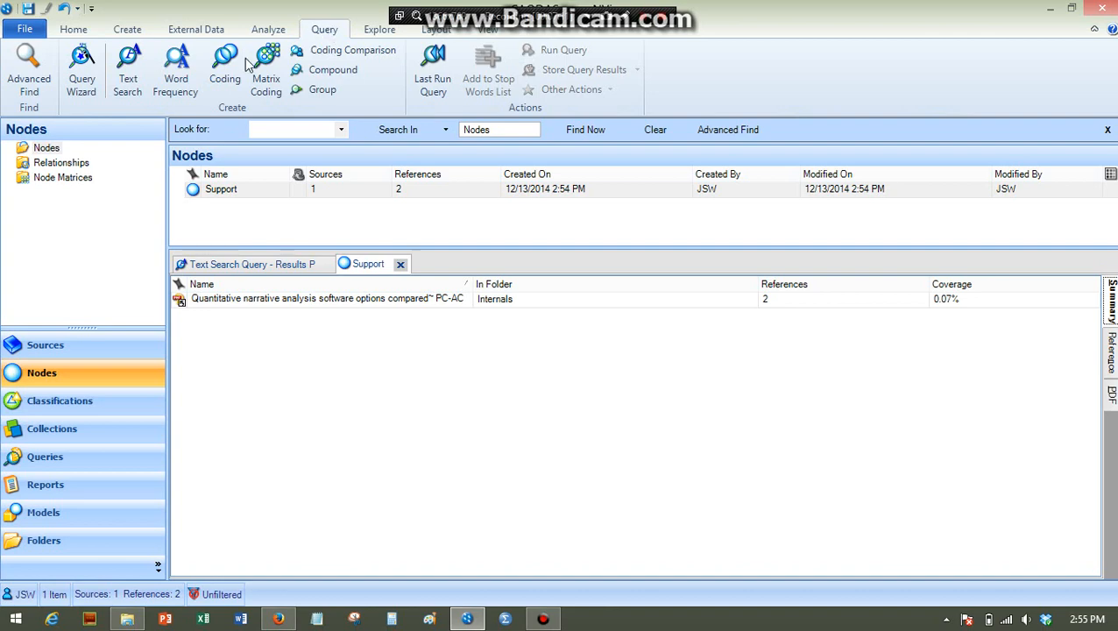
{"action": "left_click", "coordinate": [126, 84]}
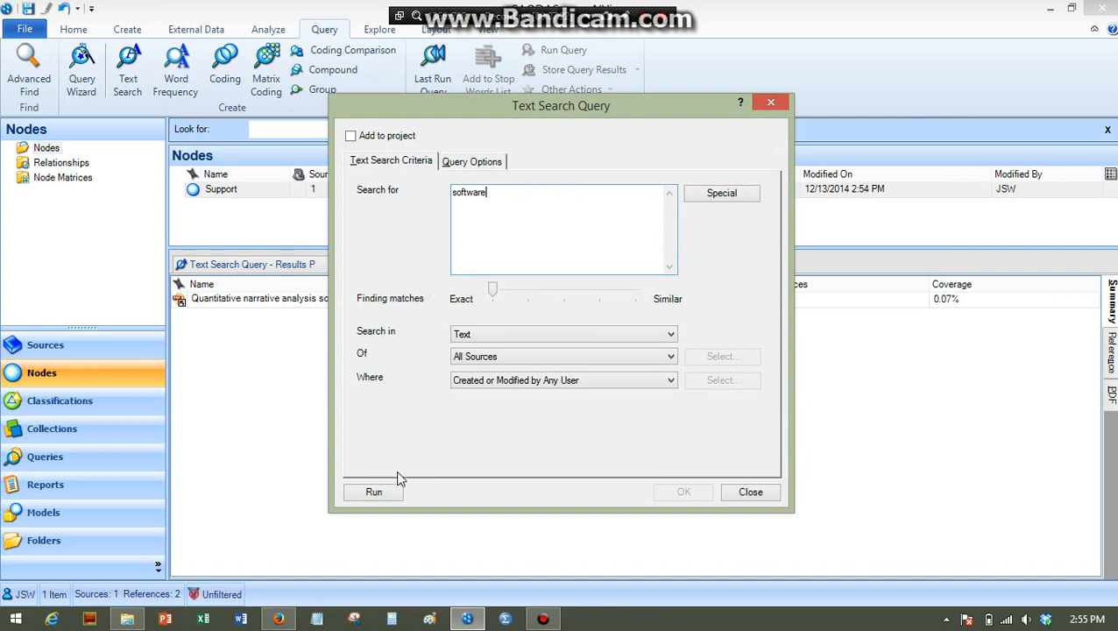
{"action": "left_click", "coordinate": [376, 492]}
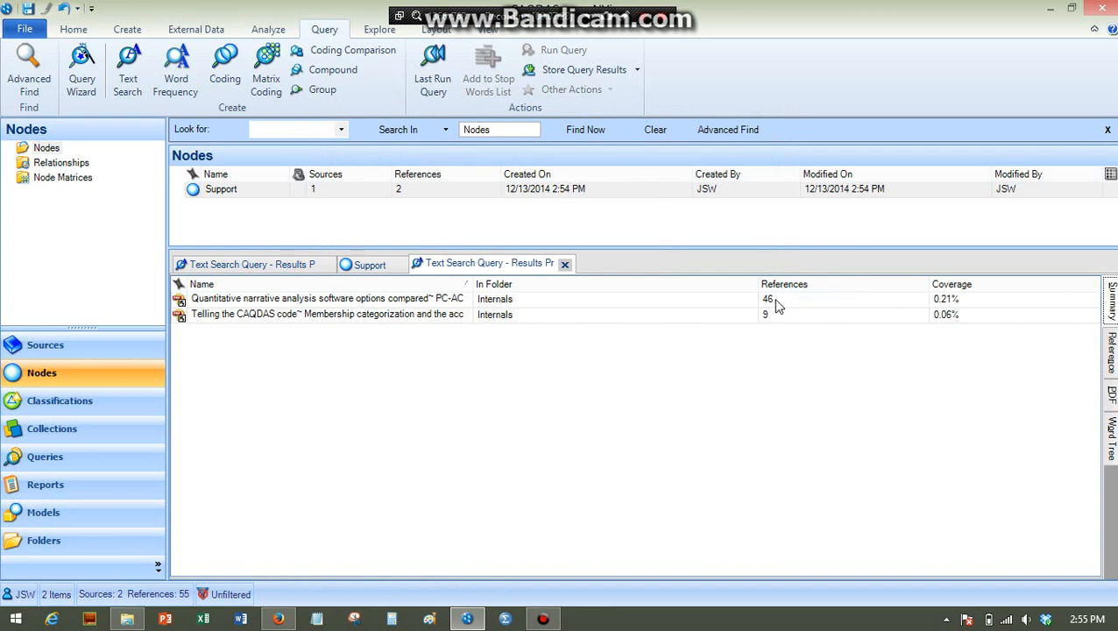
Examine the word tree of the "software" results at 50% zoom and highlight all branches of the root term.
{"action": "left_click", "coordinate": [1111, 448]}
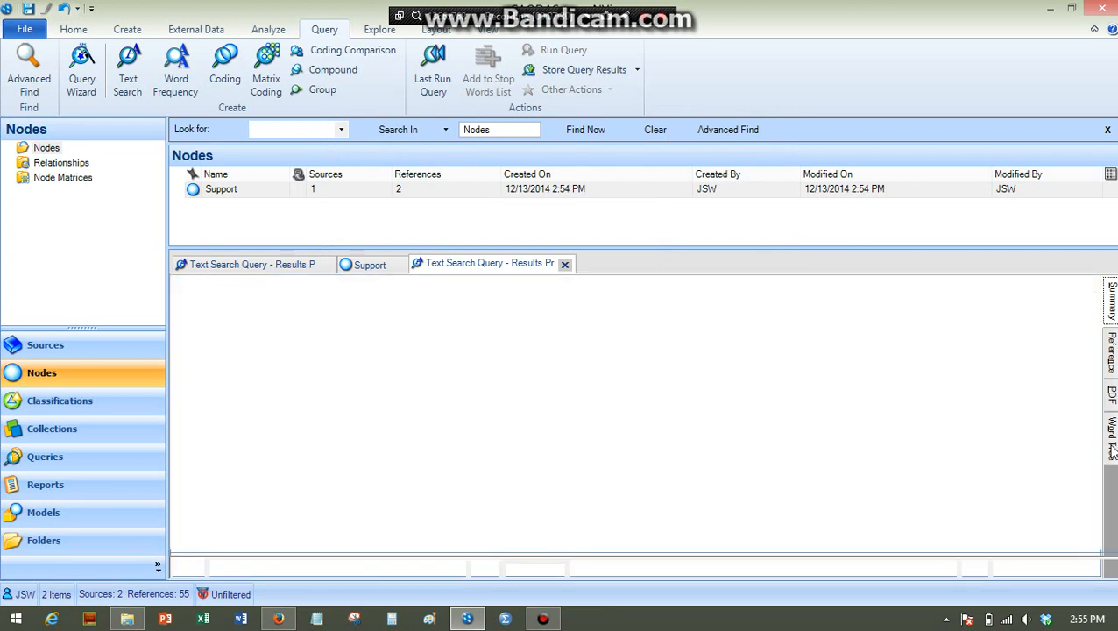
{"action": "scroll", "coordinate": [582, 495], "scroll_direction": "up", "scroll_amount": 4}
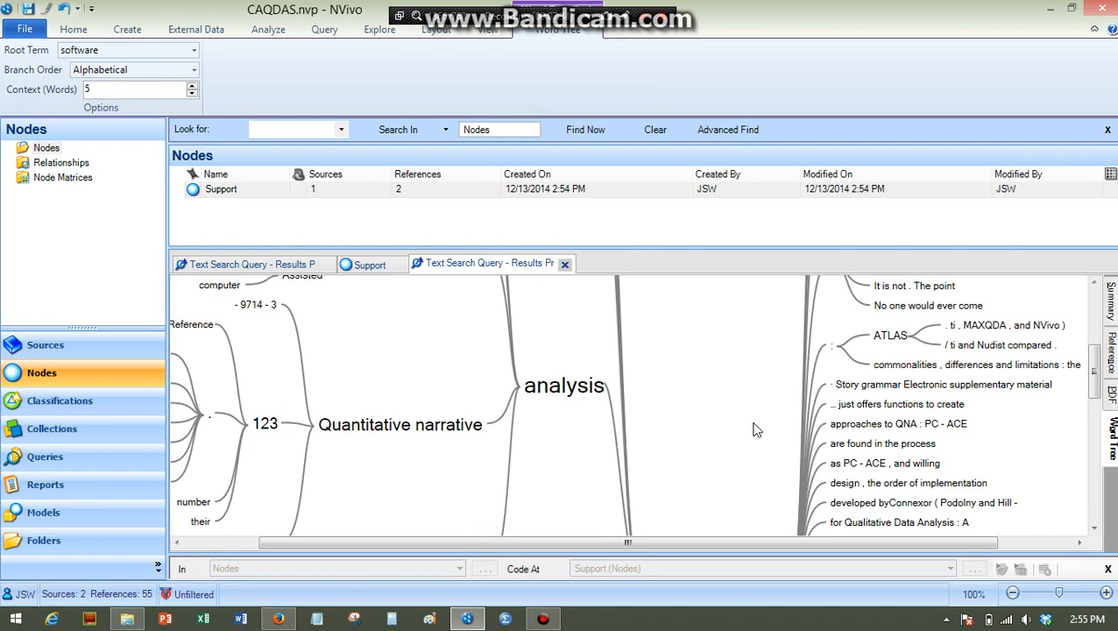
{"action": "left_click", "coordinate": [1012, 594]}
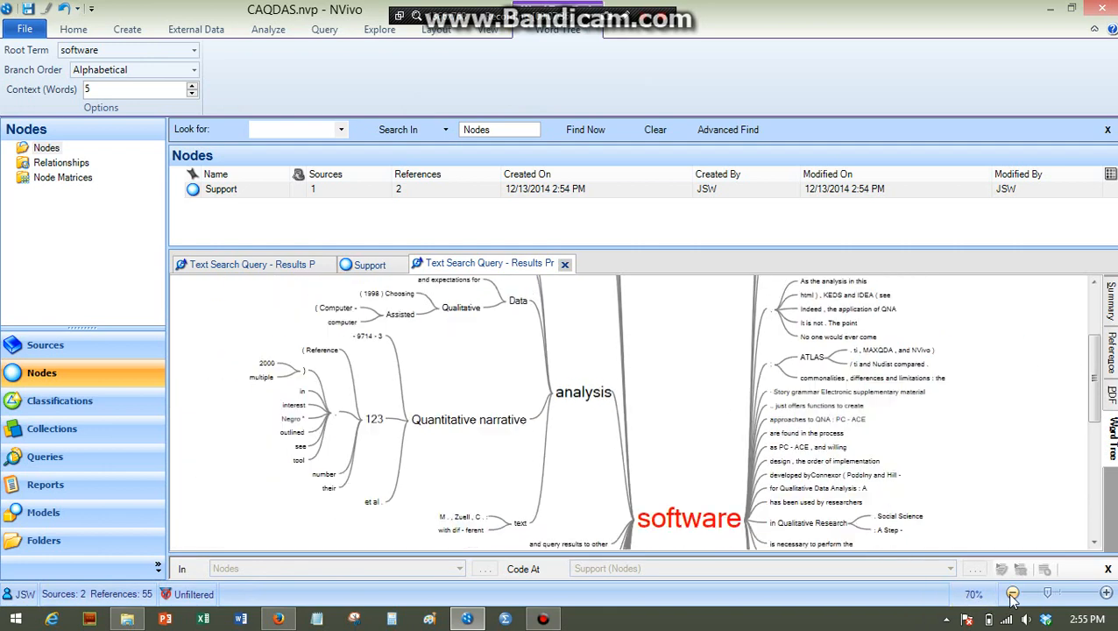
{"action": "left_click", "coordinate": [1012, 594]}
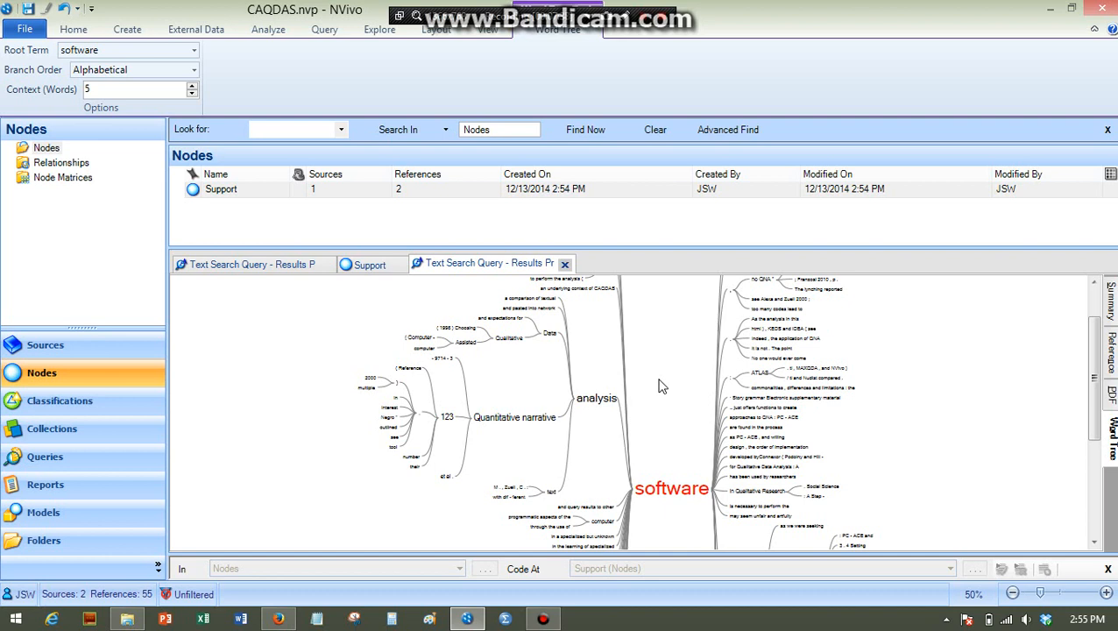
{"action": "left_click", "coordinate": [675, 493]}
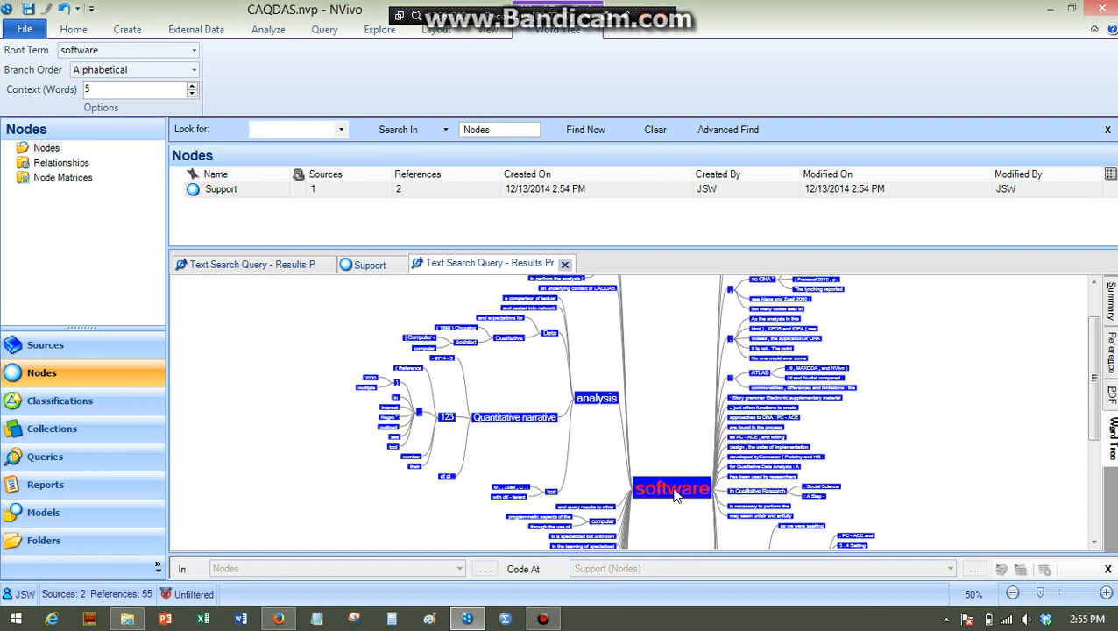
Code the "text analysis software" passage in Reference 2 of the query results at a new node named Software.
{"action": "left_click", "coordinate": [1110, 362]}
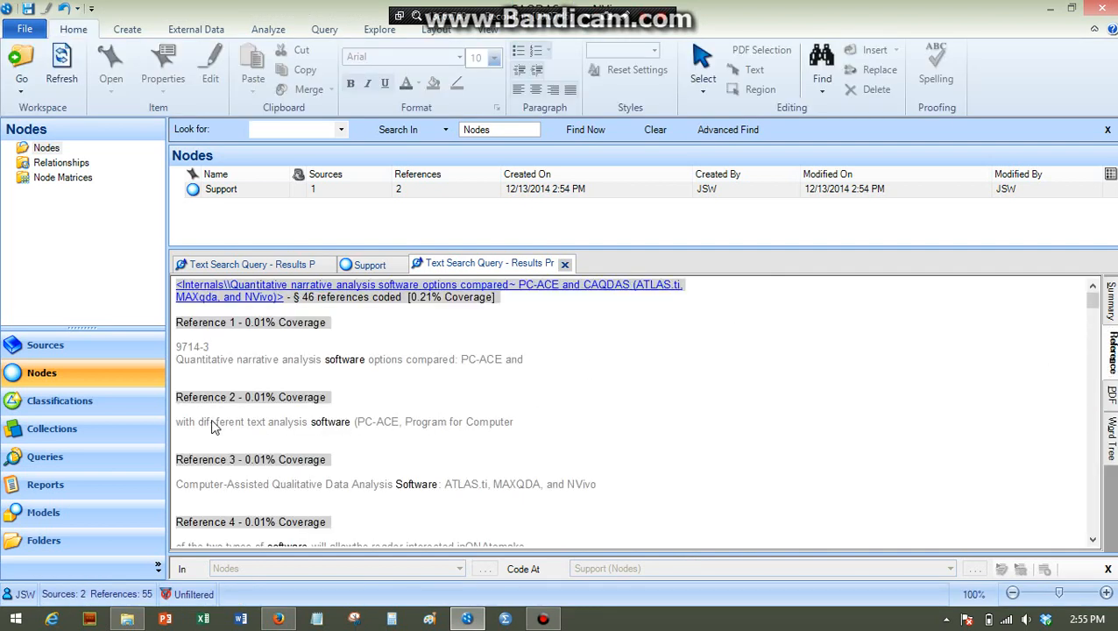
{"action": "left_click_drag", "start_coordinate": [204, 422], "coordinate": [350, 422]}
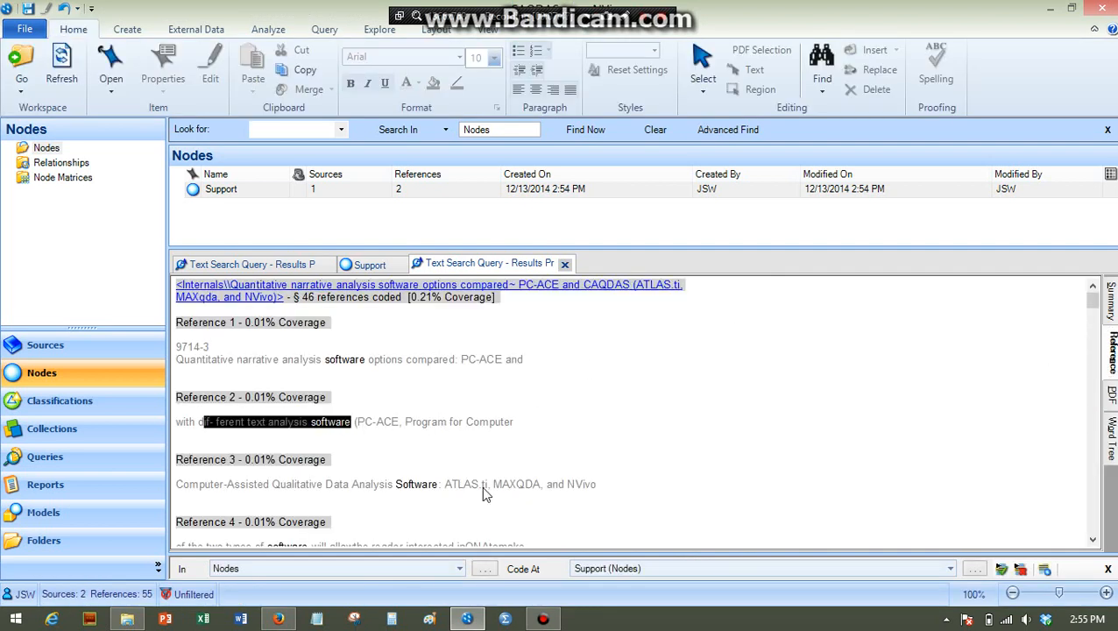
{"action": "left_click", "coordinate": [951, 570]}
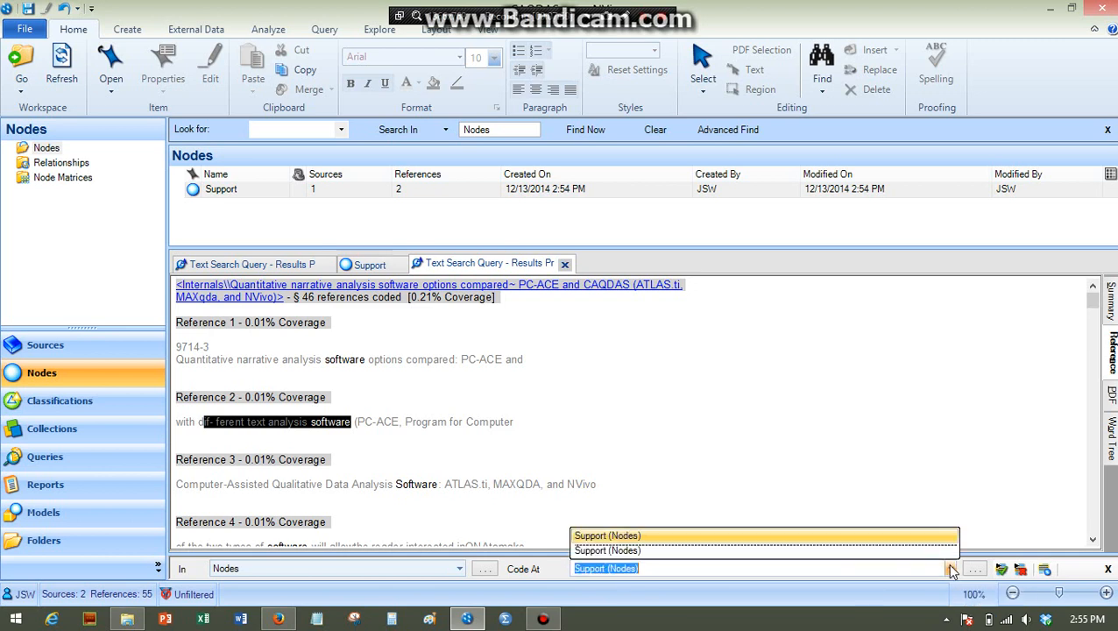
{"action": "left_click", "coordinate": [575, 568]}
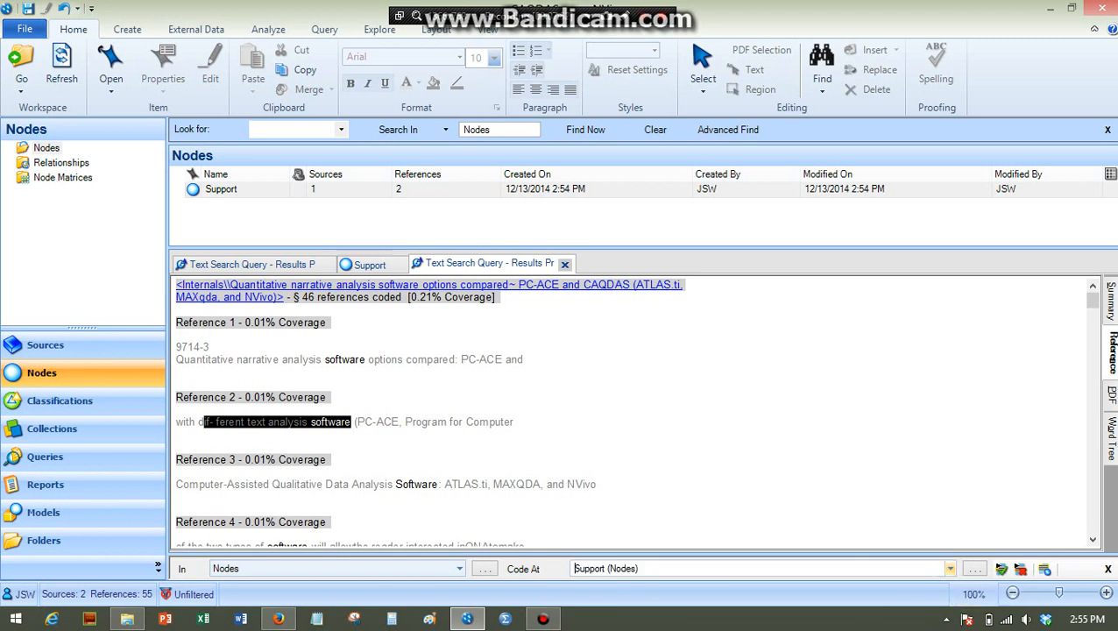
{"action": "key", "text": "Delete"}
{"action": "key", "text": "Delete"}
{"action": "key", "text": "Delete"}
{"action": "key", "text": "Delete"}
{"action": "key", "text": "Delete"}
{"action": "key", "text": "Delete"}
{"action": "key", "text": "Delete"}
{"action": "key", "text": "Delete"}
{"action": "key", "text": "Delete"}
{"action": "key", "text": "Delete"}
{"action": "key", "text": "Delete"}
{"action": "key", "text": "Delete"}
{"action": "key", "text": "Delete"}
{"action": "key", "text": "Delete"}
{"action": "key", "text": "Delete"}
{"action": "type", "text": "Software"}
{"action": "left_click", "coordinate": [1003, 571]}
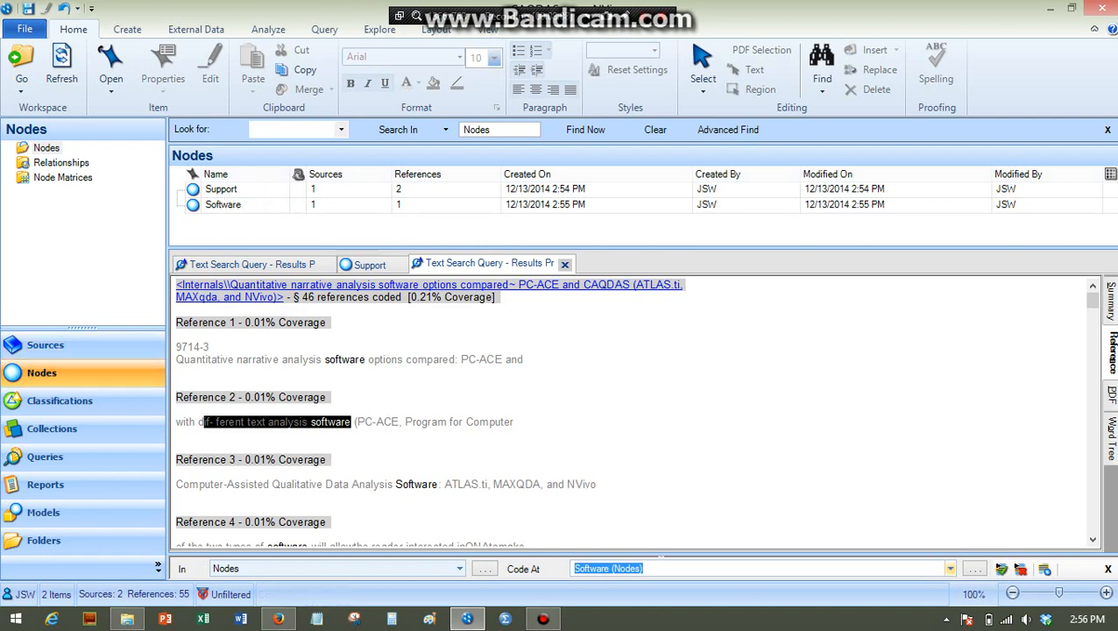
Code "Quantitative narrative analysis software options compared" in Reference 7 of the results at the existing Software node.
{"action": "left_click", "coordinate": [656, 525]}
{"action": "scroll", "coordinate": [460, 477], "scroll_direction": "down", "scroll_amount": 5}
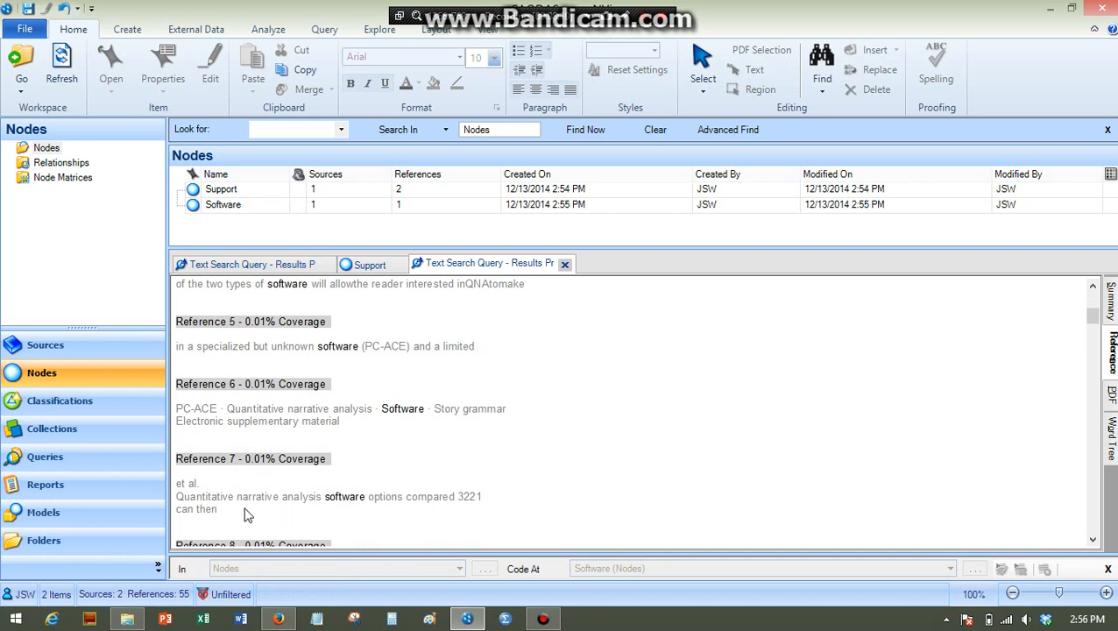
{"action": "left_click_drag", "start_coordinate": [178, 498], "coordinate": [454, 496]}
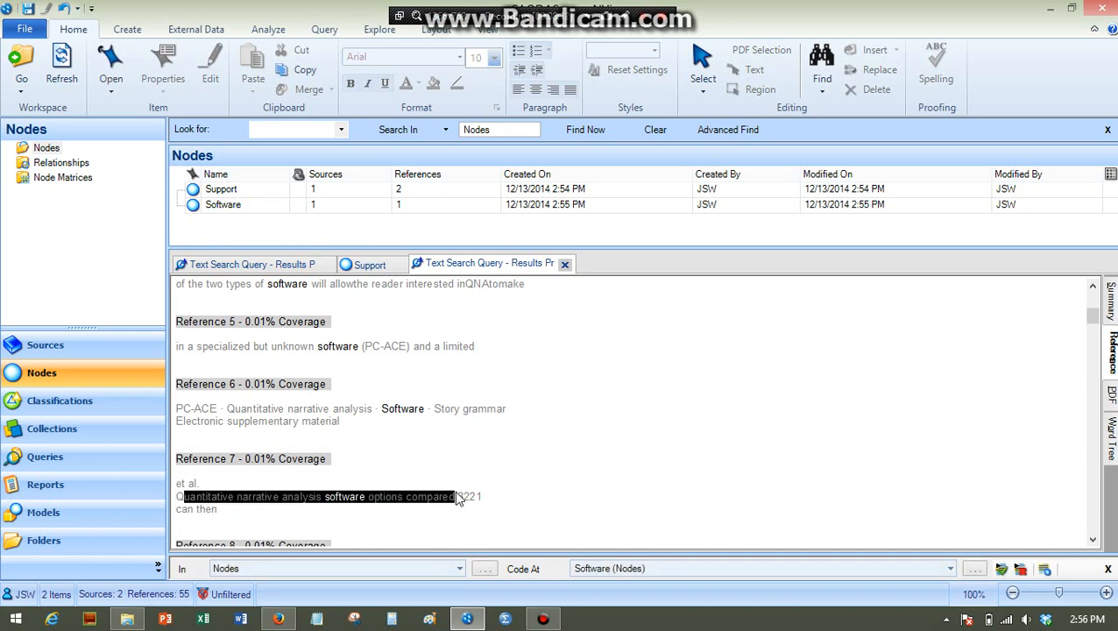
{"action": "left_click", "coordinate": [950, 569]}
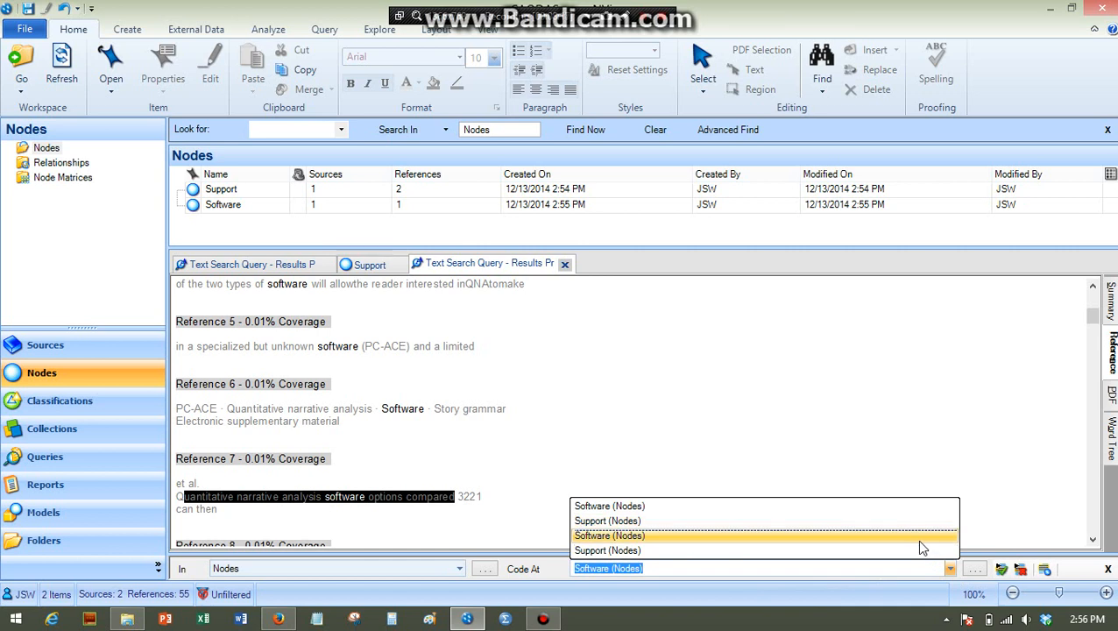
{"action": "left_click", "coordinate": [919, 538]}
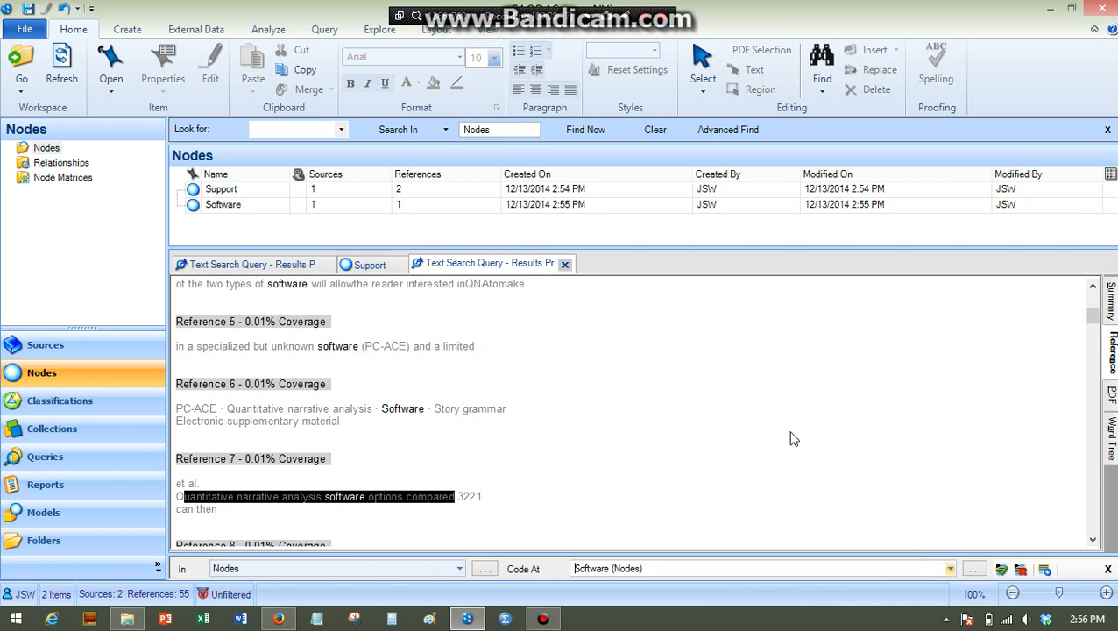
{"action": "left_click", "coordinate": [1001, 571]}
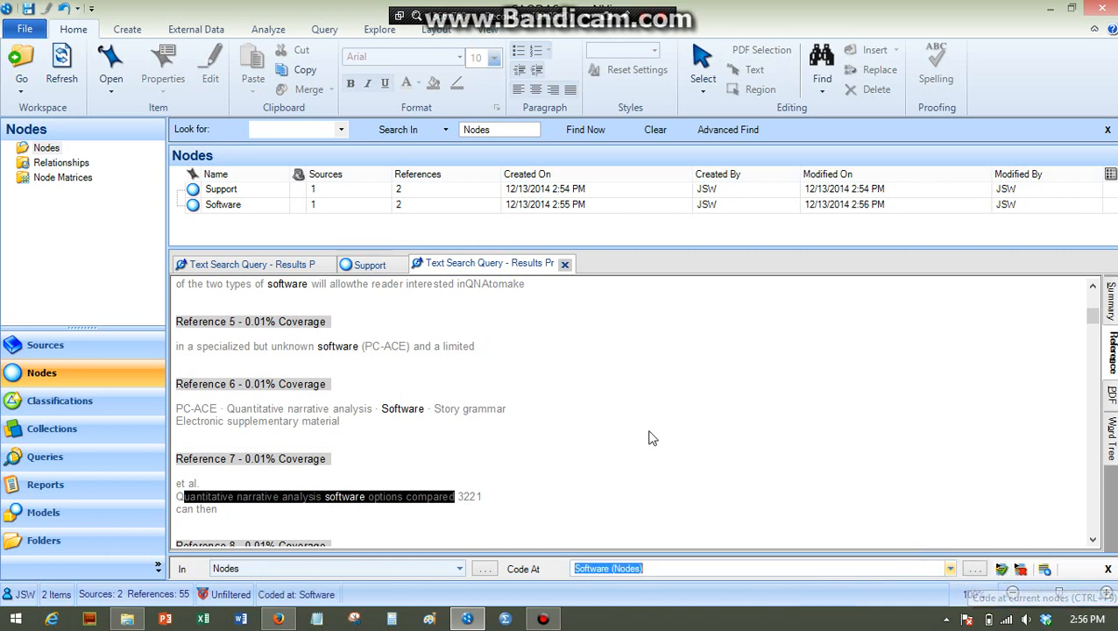
{"action": "left_click", "coordinate": [644, 435]}
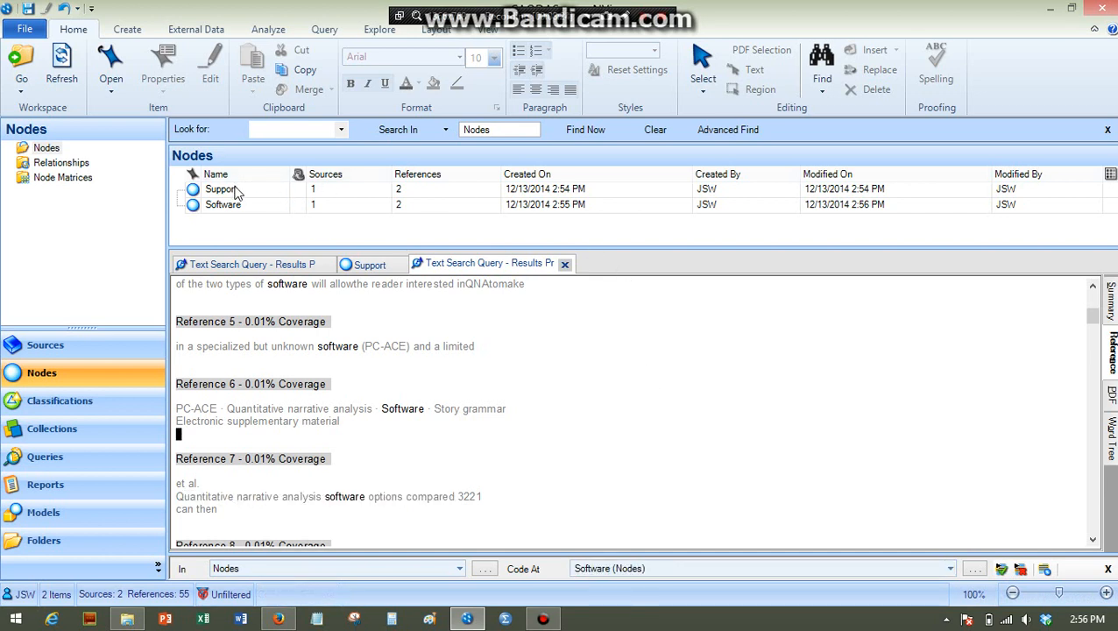
Select the Support node in the node list and show the source summary of the "software" query results.
{"action": "left_click", "coordinate": [323, 188]}
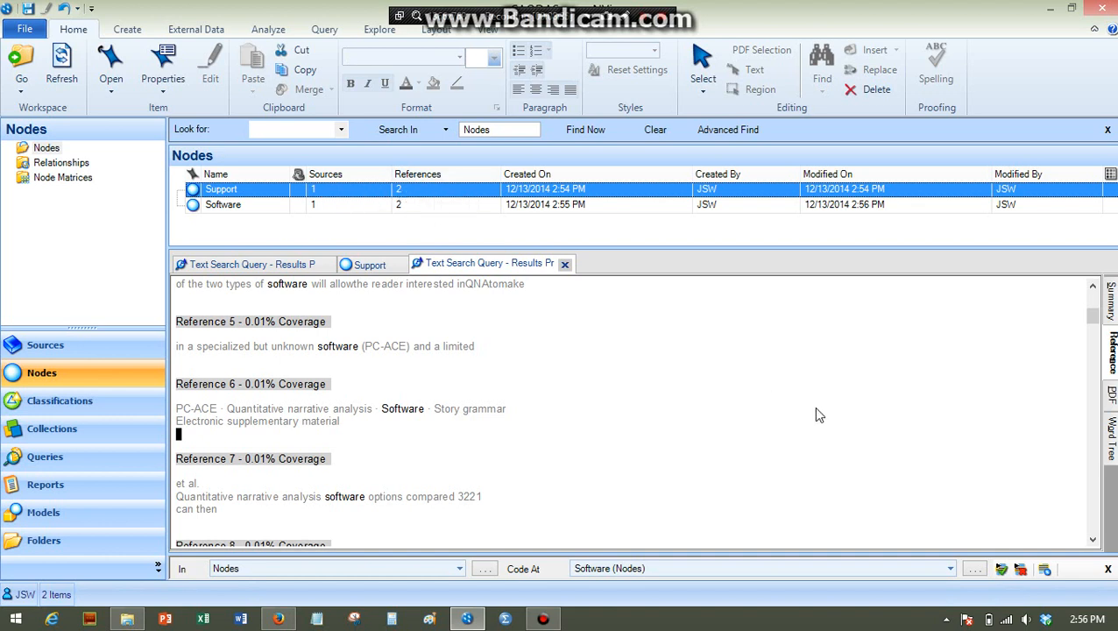
{"action": "left_click", "coordinate": [1110, 305]}
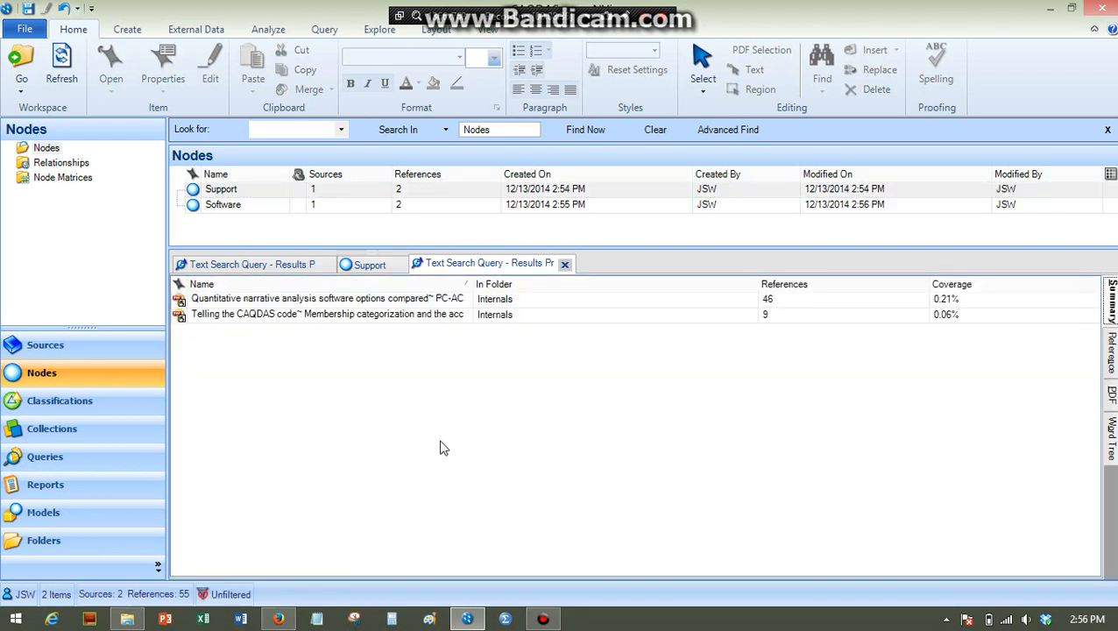